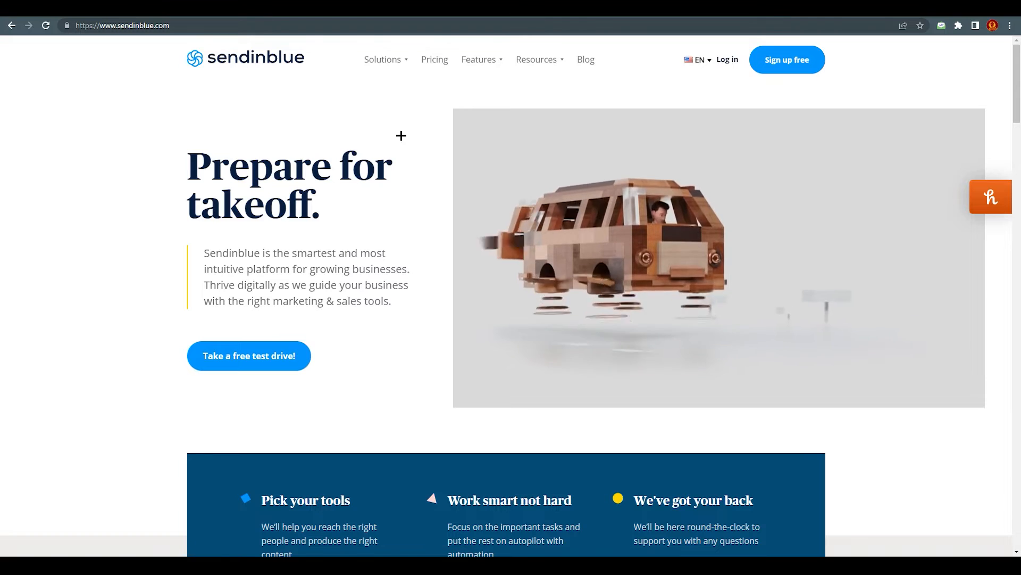
Start the free sign-up on sendinblue.com to reach the account Profile step
left_click(787, 62)
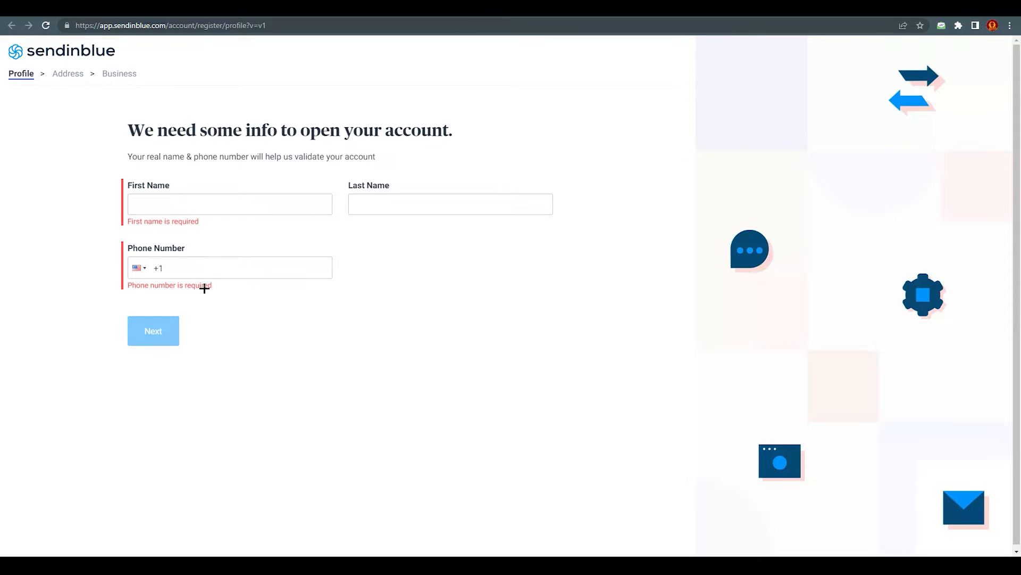
Enter a first and last name on the profile form and submit it to reach the dashboard
left_click_drag(205, 272, 29, 285)
left_click(198, 208)
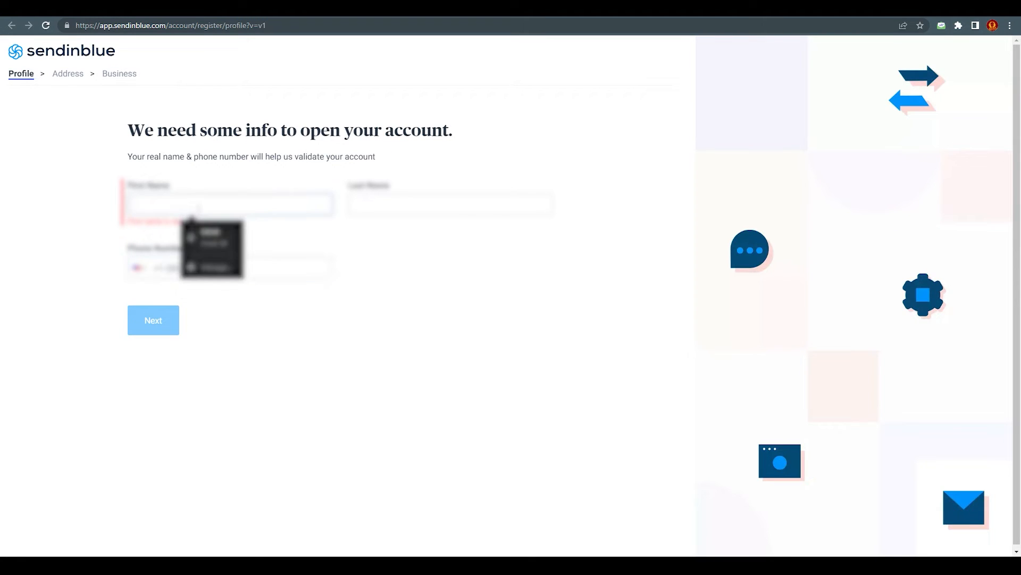
key("Tab")
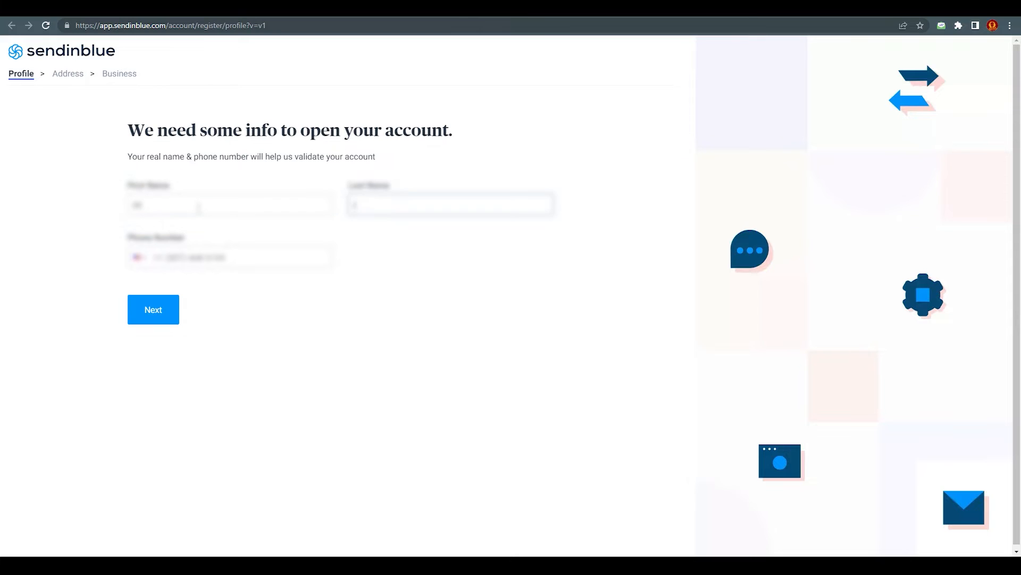
left_click(160, 310)
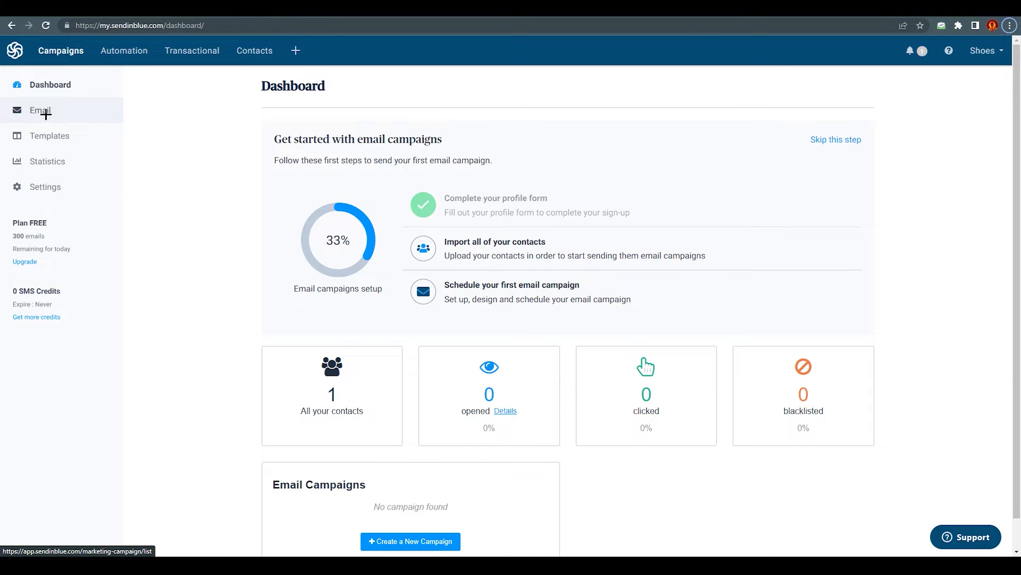
Go to Email > Templates and start a new email template
left_click(44, 112)
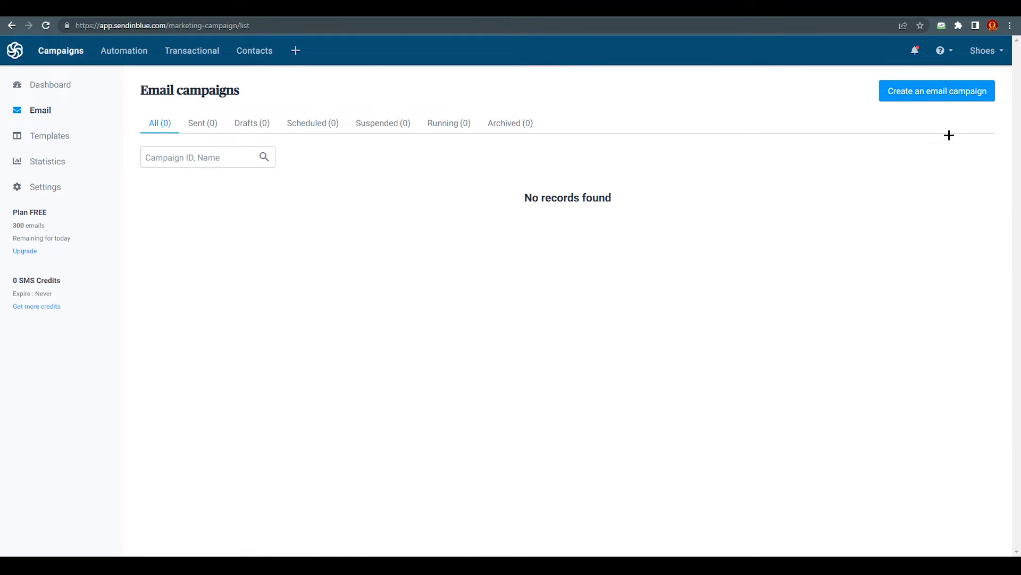
left_click(62, 141)
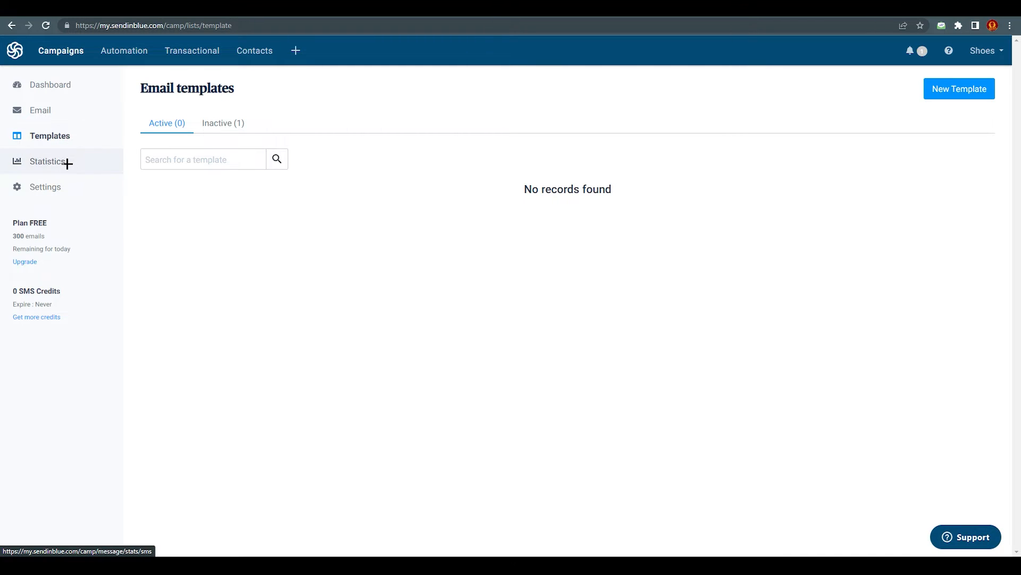
left_click(952, 91)
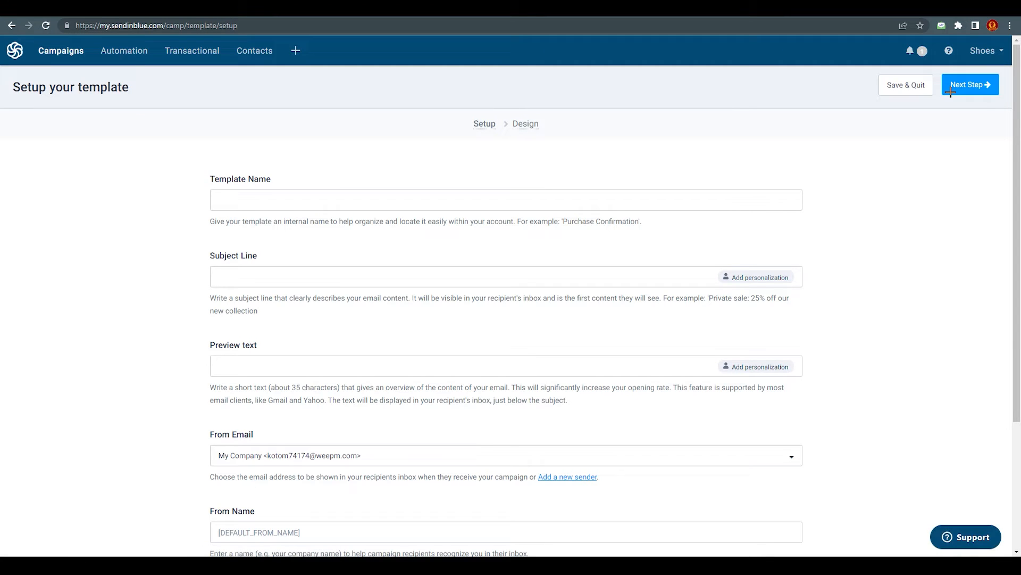
Name the template 'SHOES FOR SALE' with subject 'abcd' and continue to the Design step
left_click(247, 204)
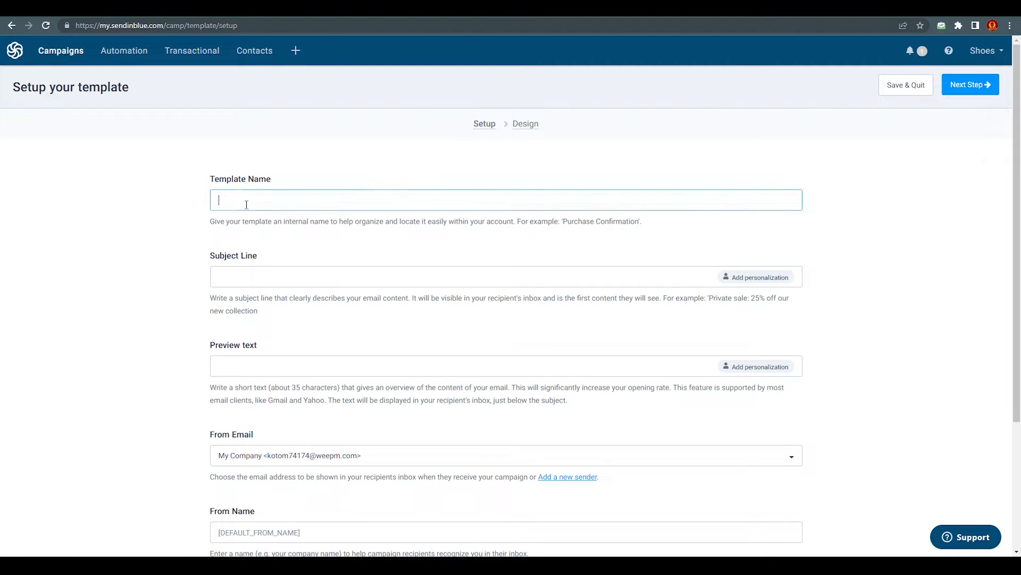
type("SHOES FOR SALE")
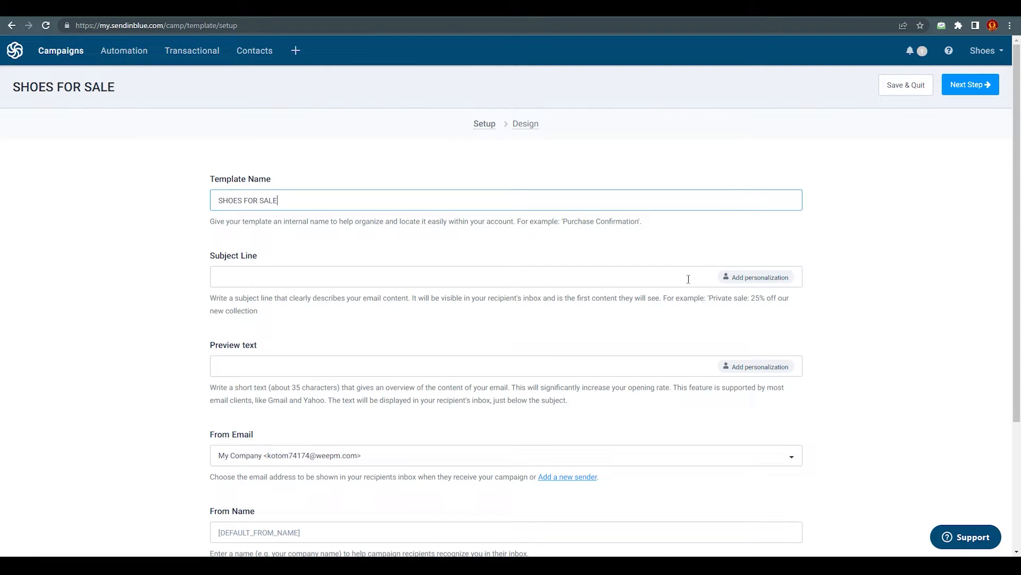
left_click(246, 276)
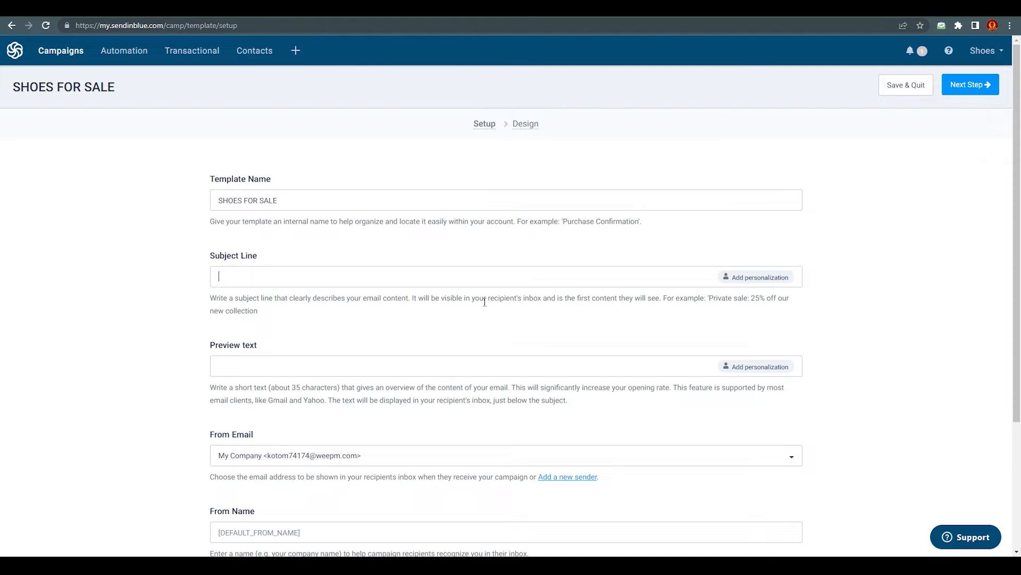
type("cd")
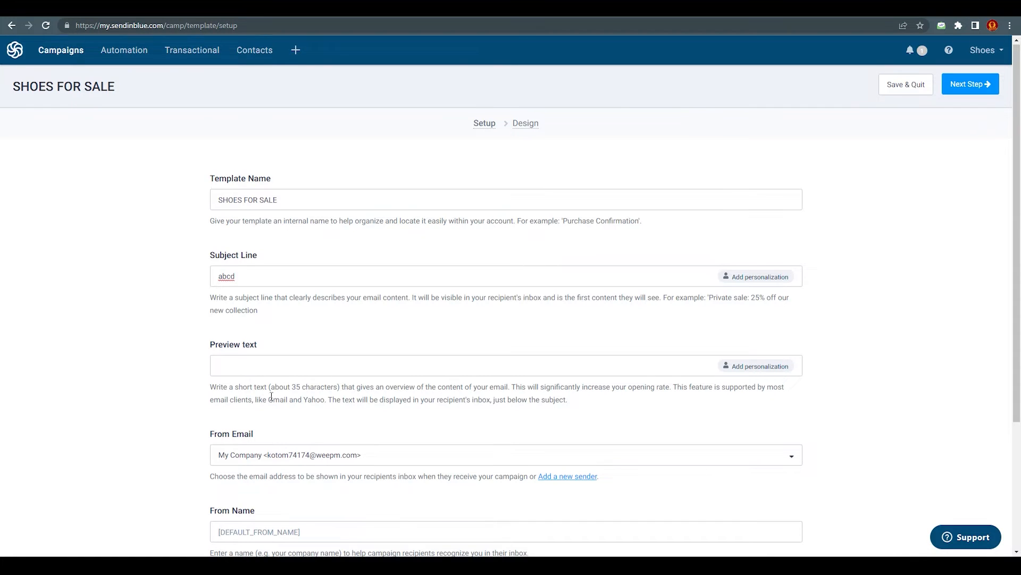
scroll(247, 370, "down", 2)
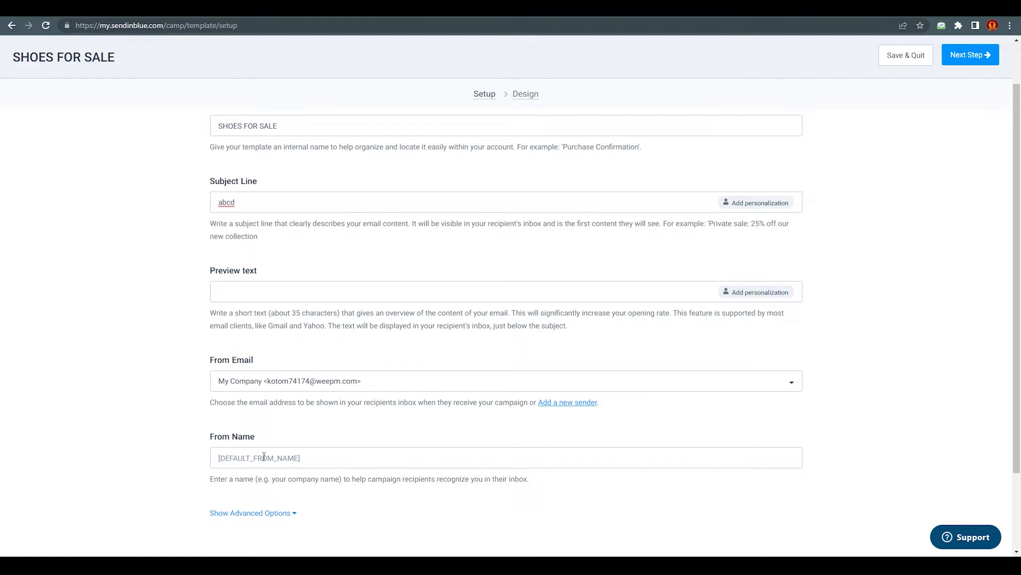
left_click(971, 55)
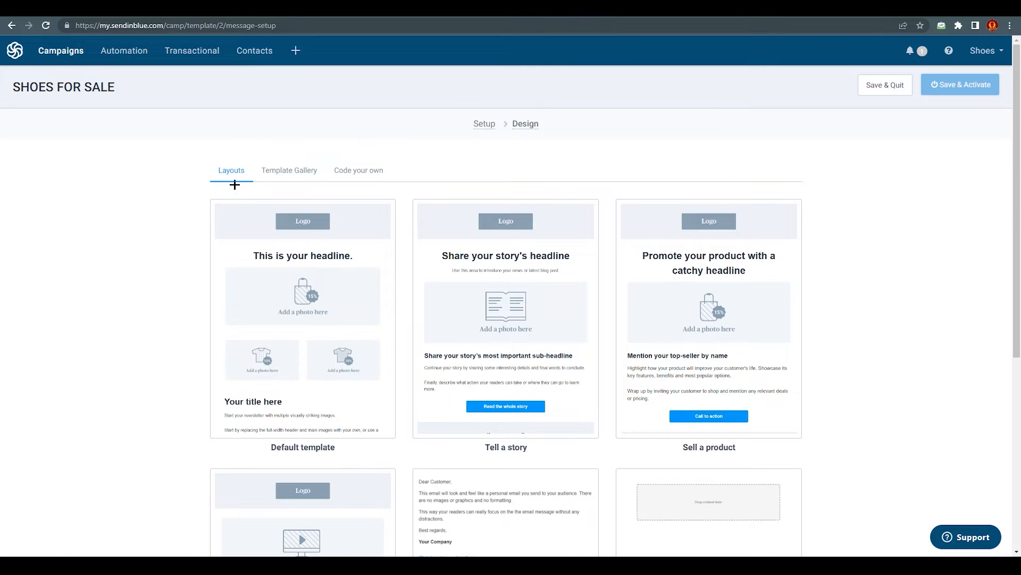
Look over the Template Gallery and Code your own options, then pick the Default layout
left_click(286, 171)
left_click(365, 169)
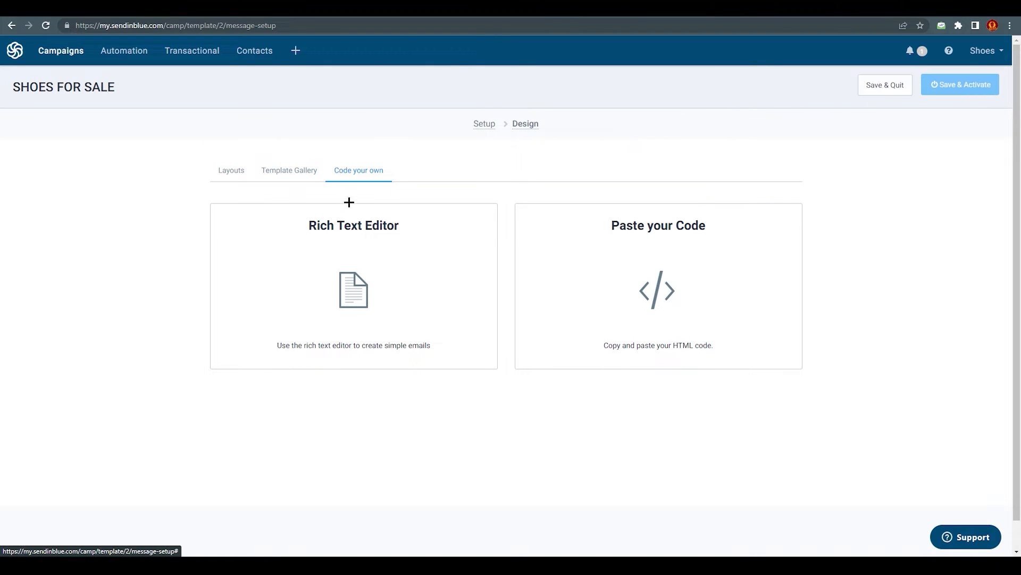
left_click(232, 171)
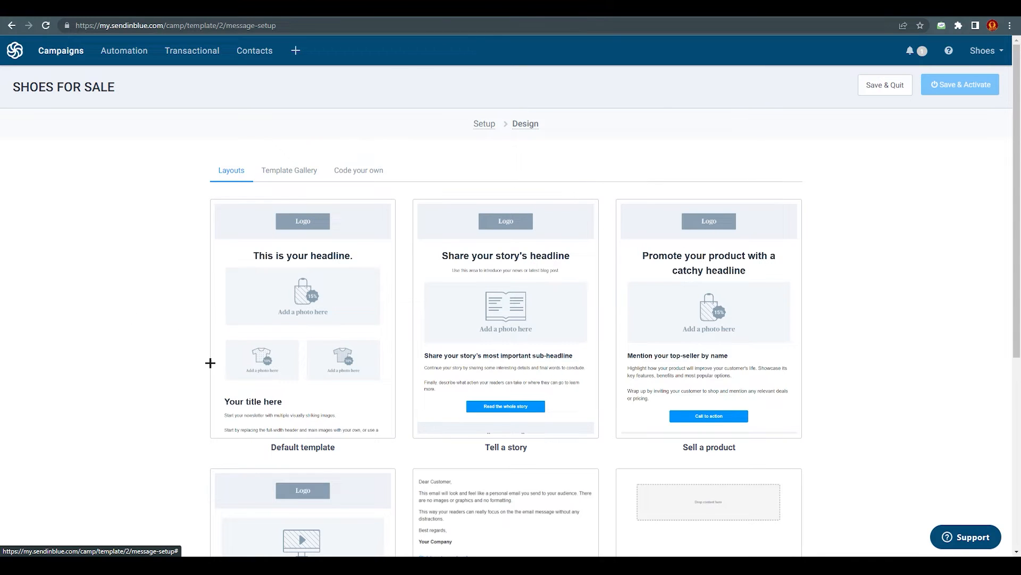
left_click(272, 311)
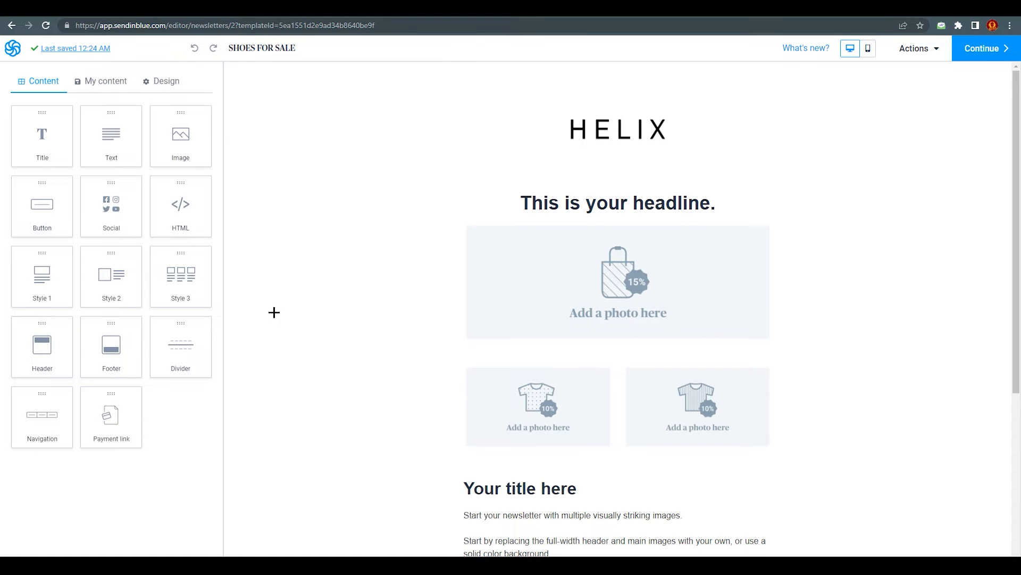
scroll(340, 314, "down", 5)
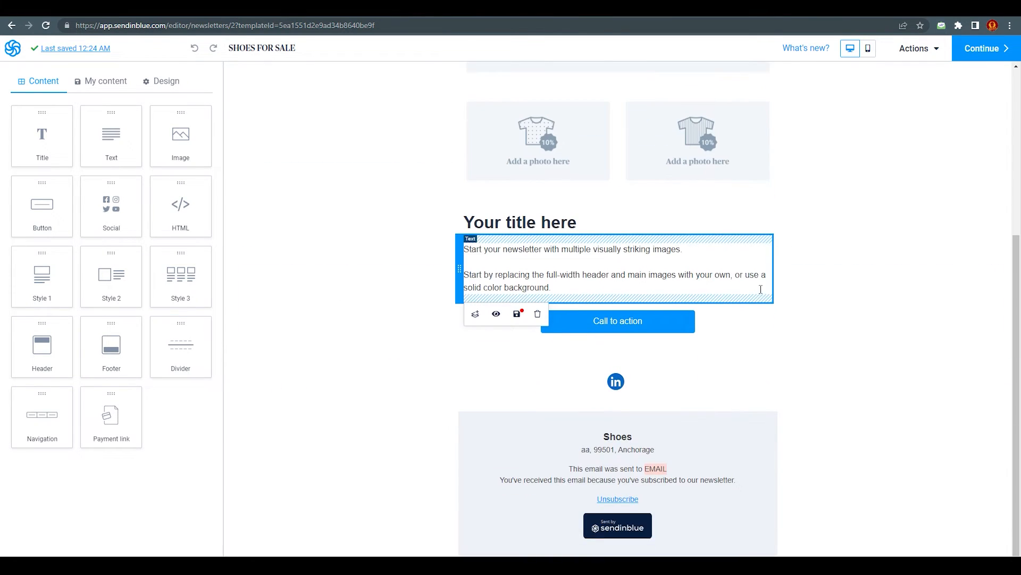
scroll(746, 303, "down", 1)
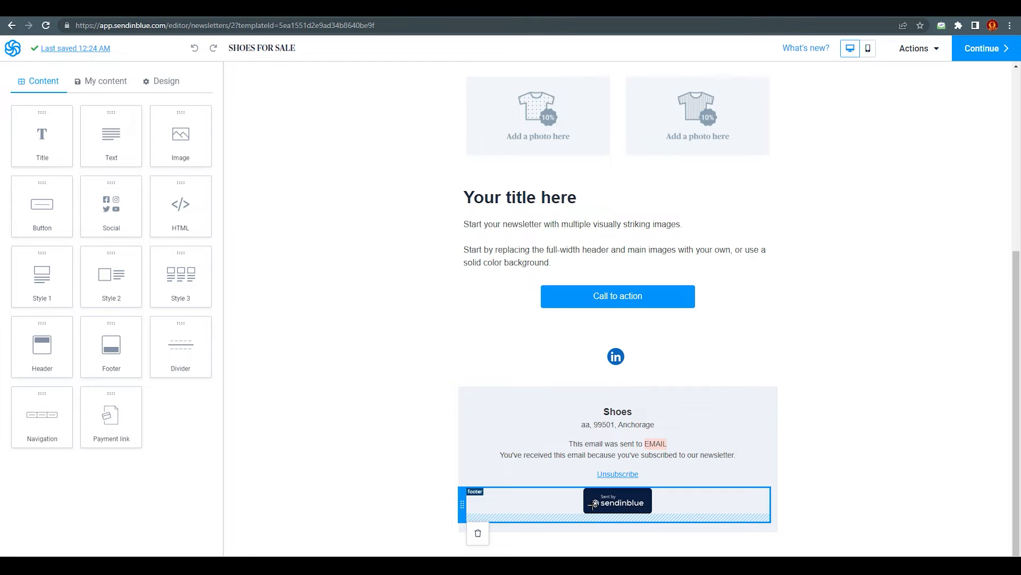
scroll(576, 419, "up", 5)
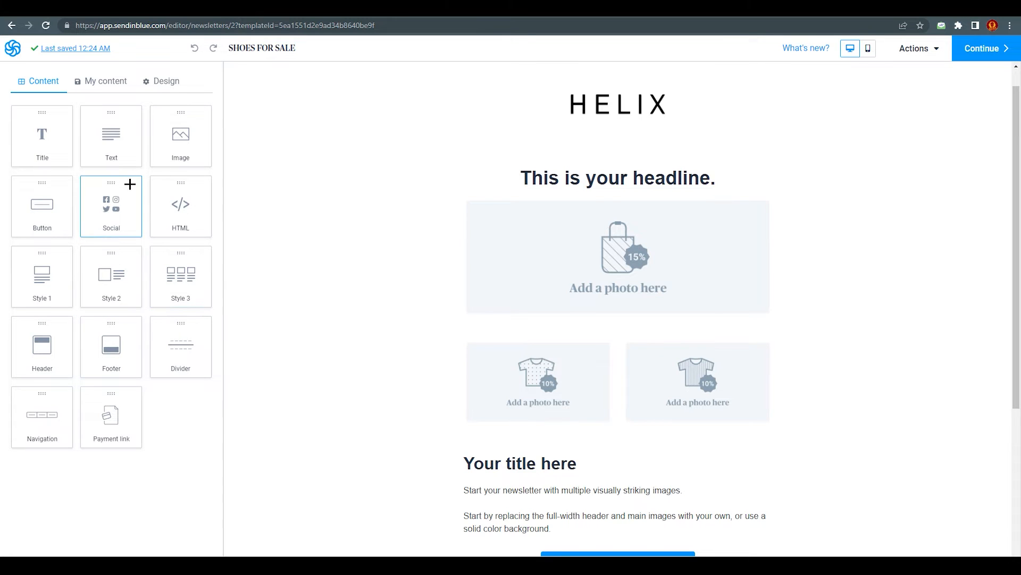
left_click(154, 82)
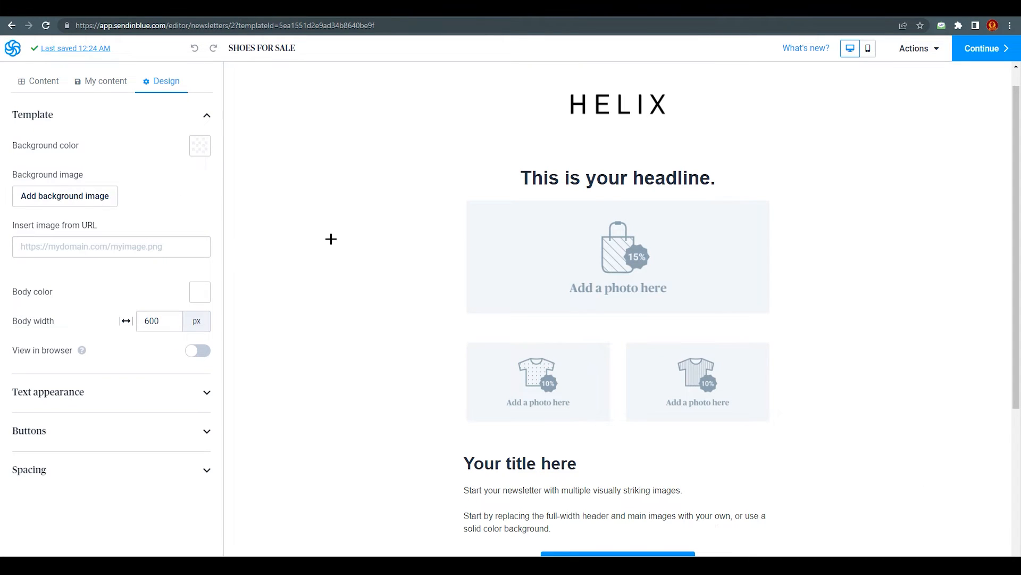
left_click(114, 88)
left_click(35, 85)
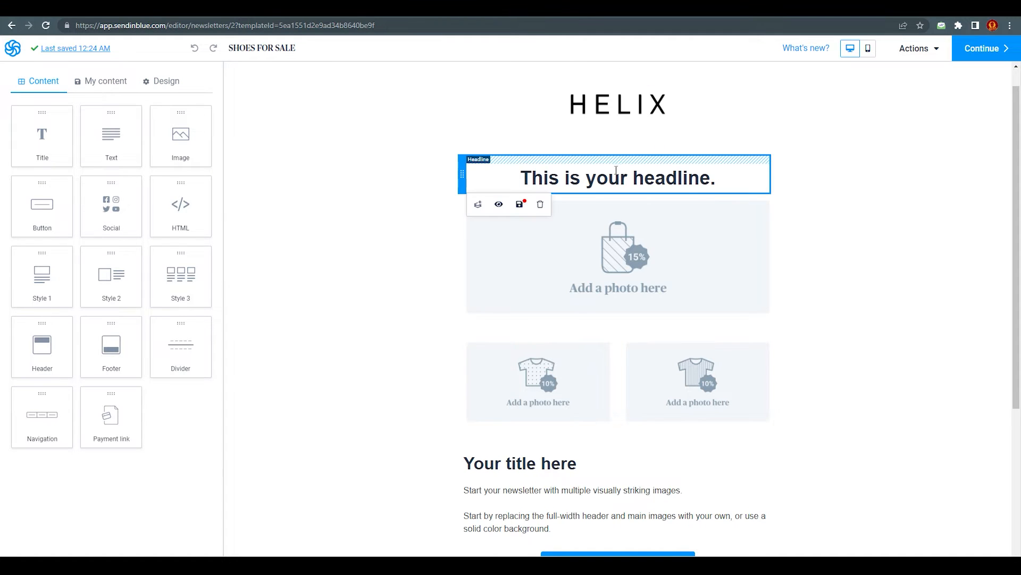
Replace the email headline text with 'shoes for sale'
left_click(686, 181)
left_click_drag(718, 179, 520, 179)
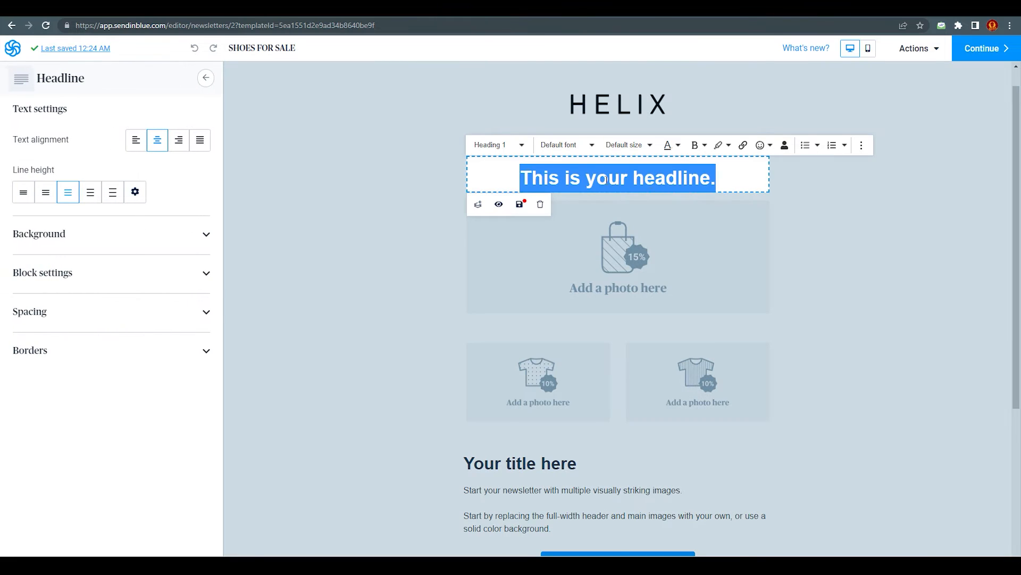
type("shoes o")
key("BackSpace")
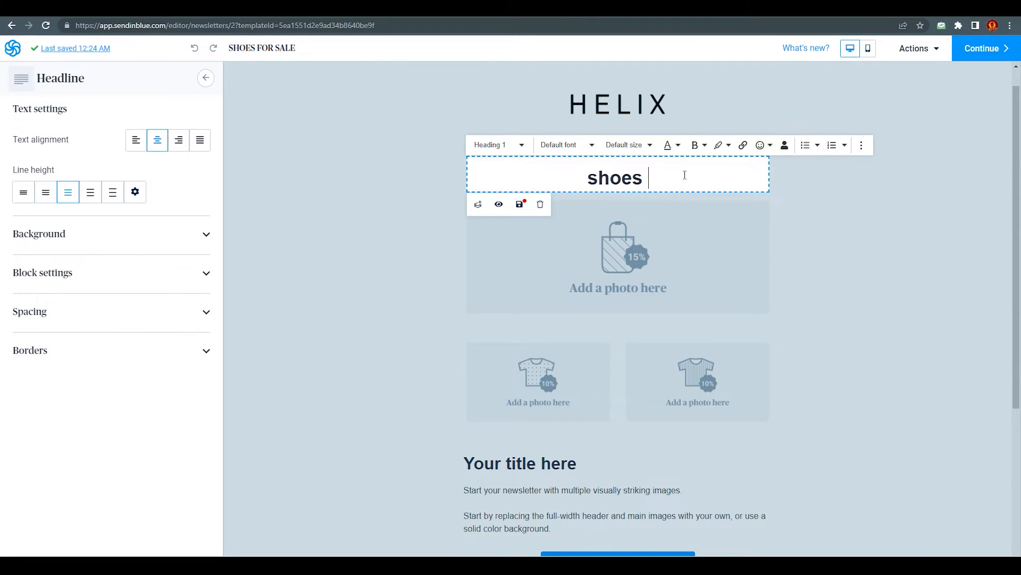
type("for sale")
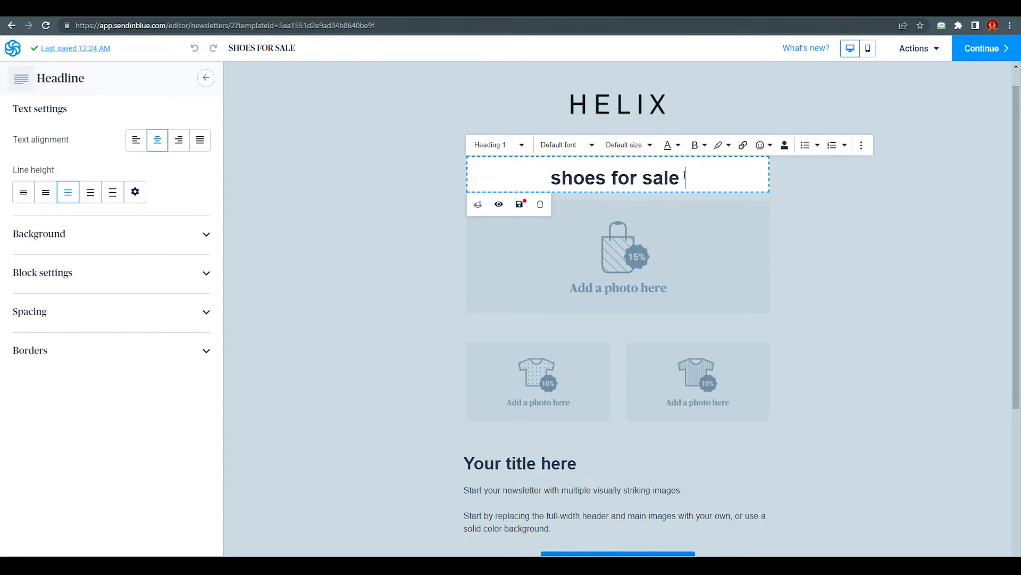
left_click(833, 260)
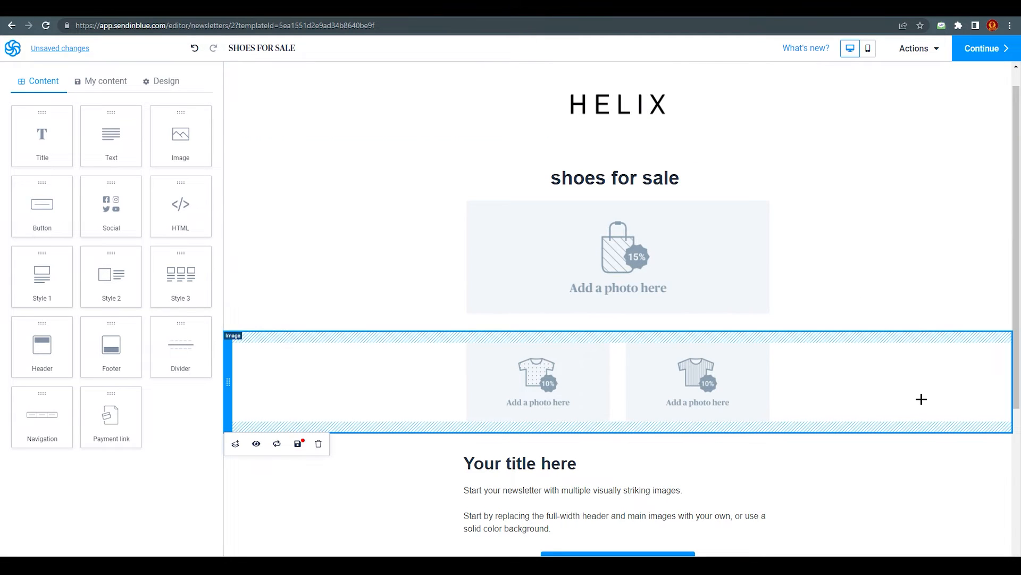
Check the mobile and desktop previews, then continue to the template summary
left_click(869, 49)
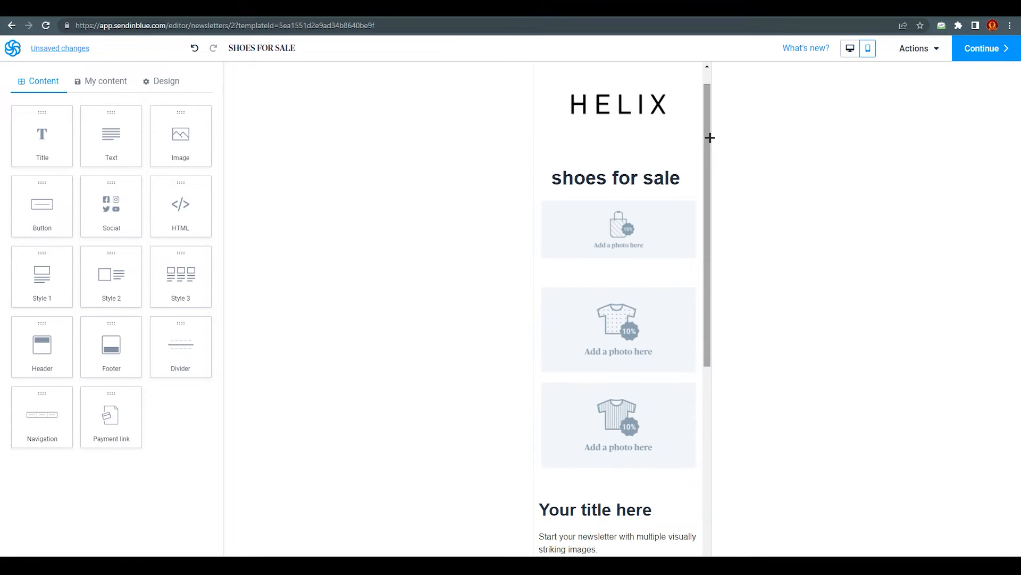
mouse_move(709, 135)
left_mouse_down()
mouse_move(708, 256)
mouse_move(700, 126)
left_mouse_up()
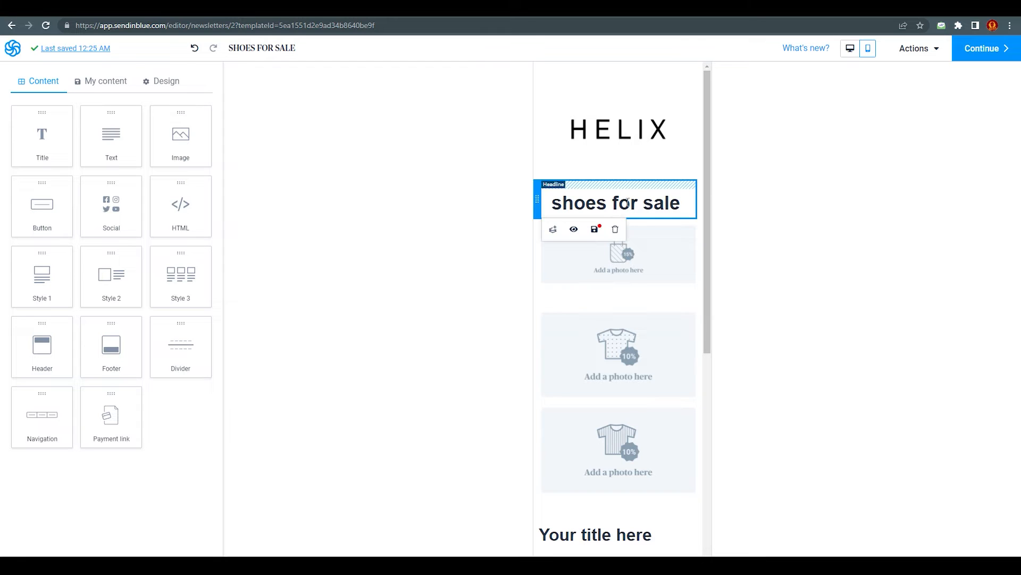
left_click(850, 49)
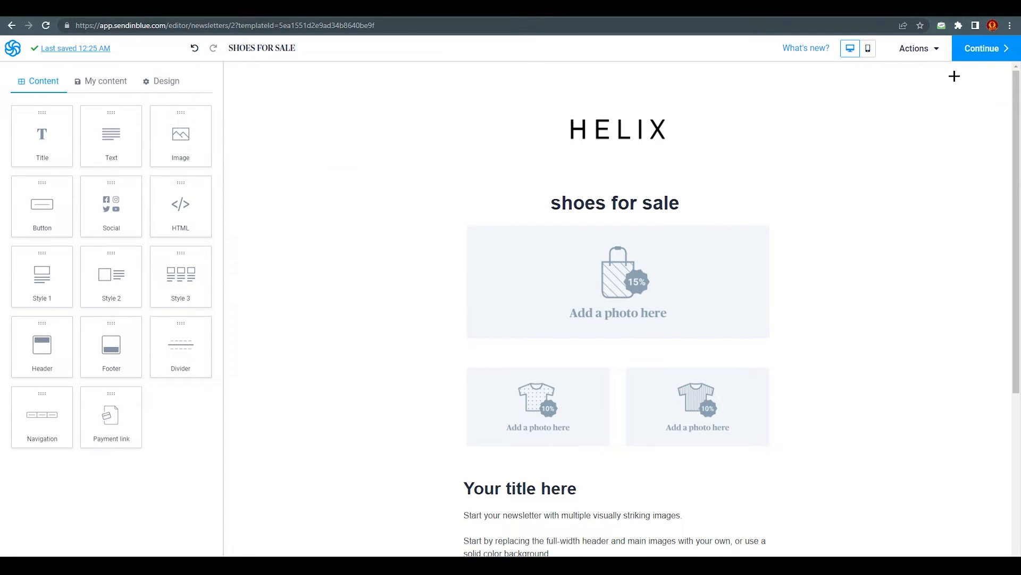
left_click(980, 49)
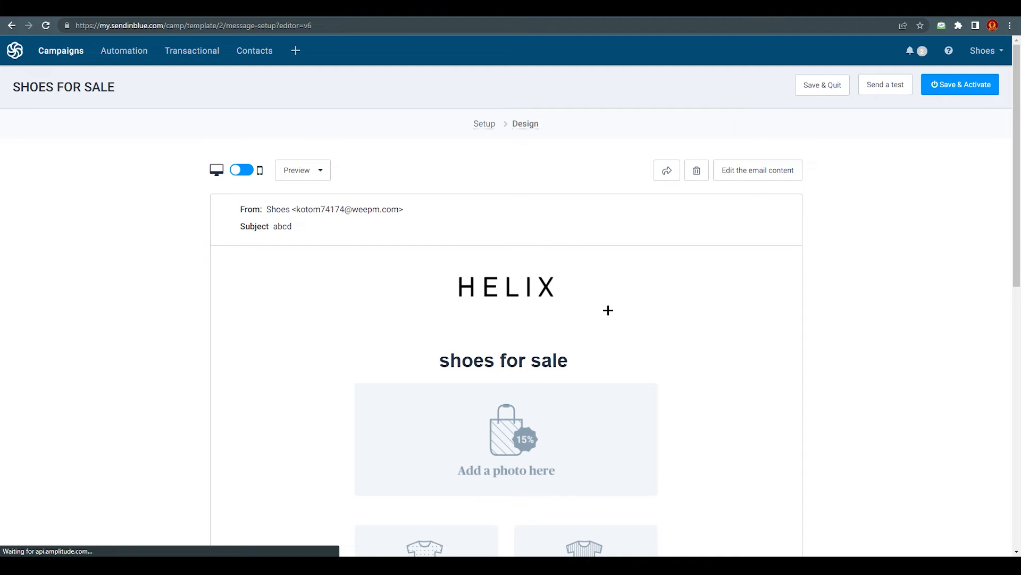
Review the preview, Save & Activate the SHOES FOR SALE template, then go to Automation
scroll(620, 321, "down", 2)
scroll(684, 337, "down", 3)
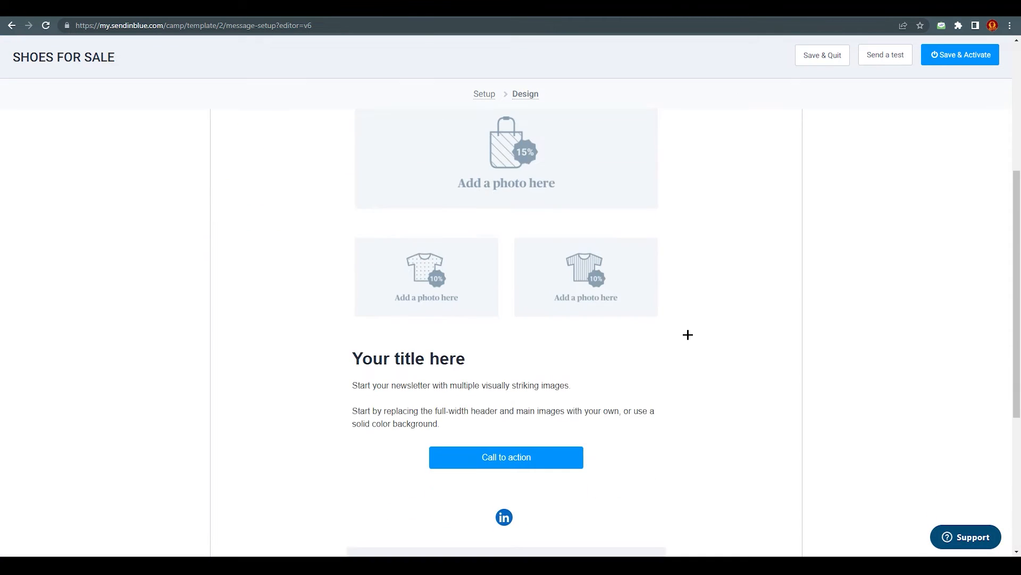
scroll(685, 340, "down", 2)
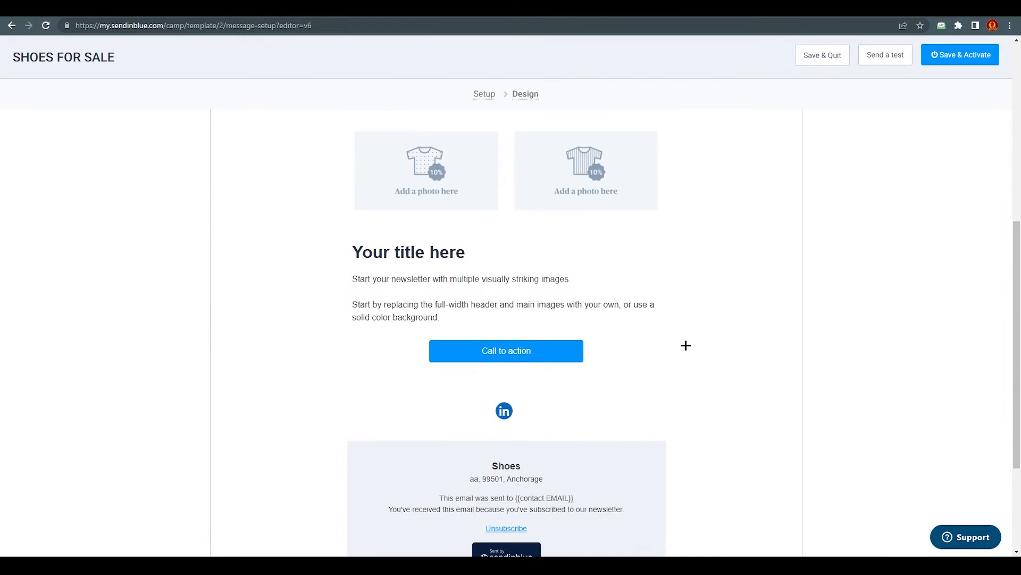
scroll(689, 344, "down", 3)
scroll(718, 369, "up", 9)
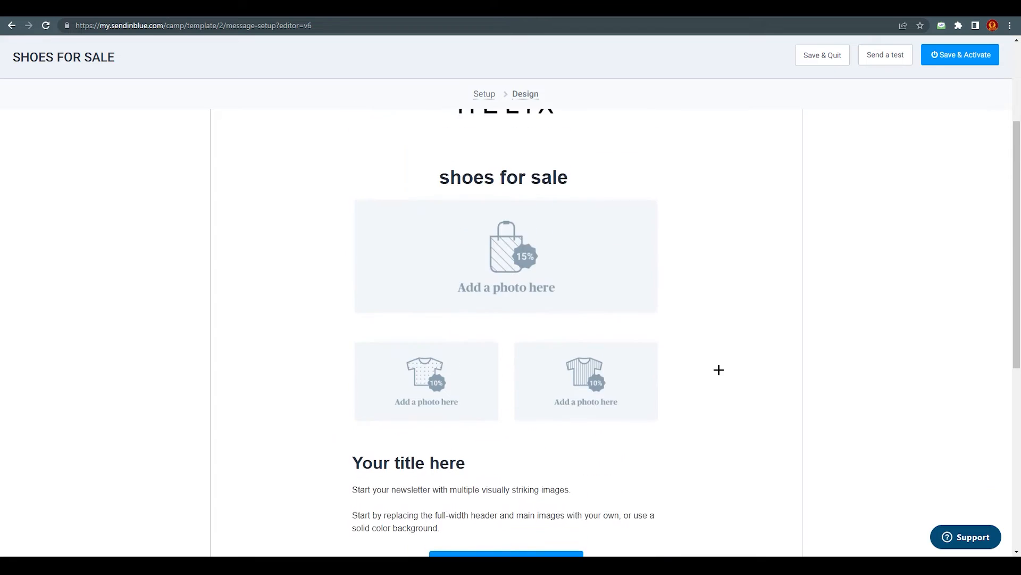
scroll(675, 386, "up", 1)
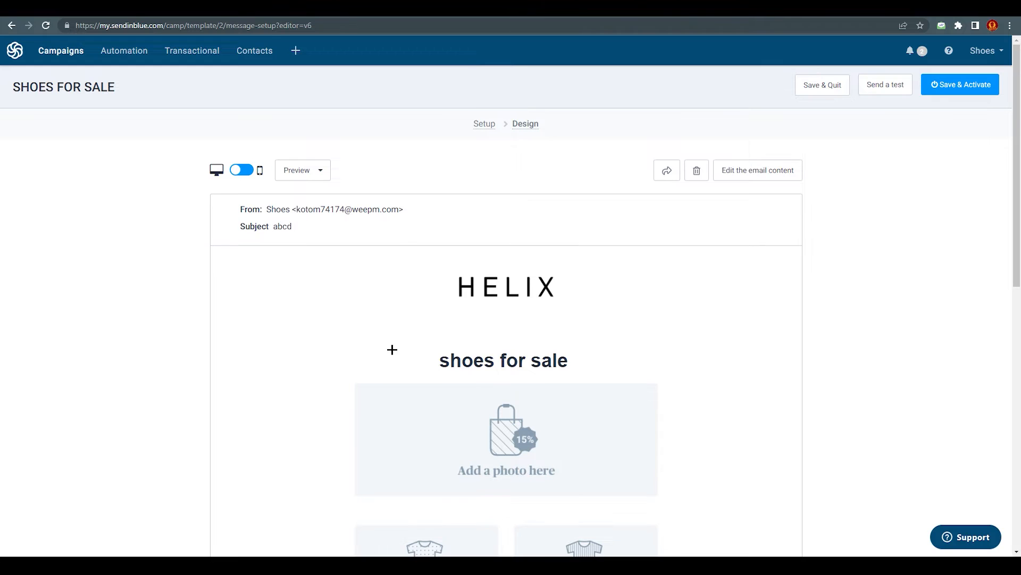
scroll(516, 505, "down", 3)
scroll(400, 403, "up", 1)
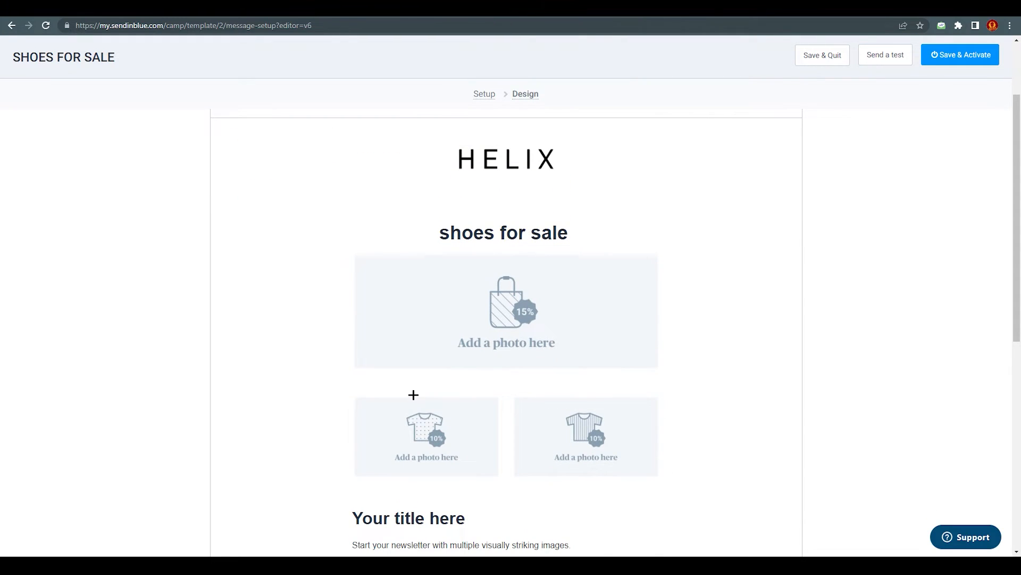
scroll(414, 394, "up", 3)
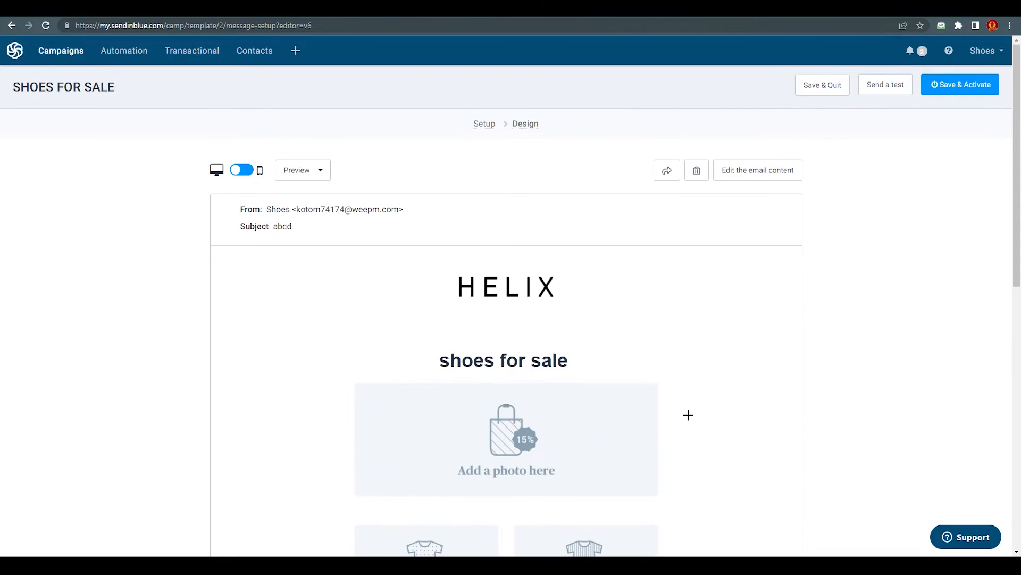
left_click(971, 85)
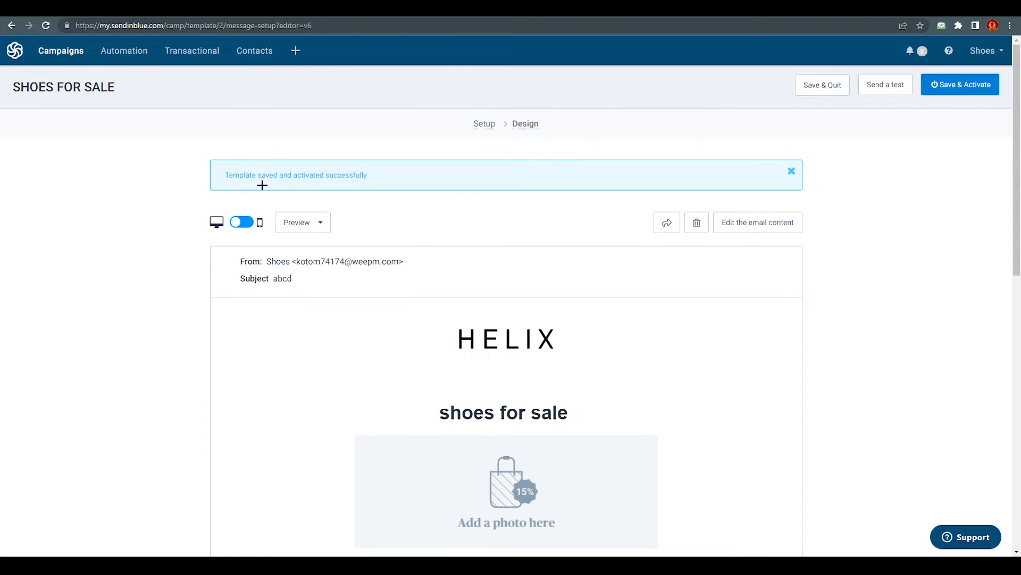
left_click_drag(224, 175, 381, 174)
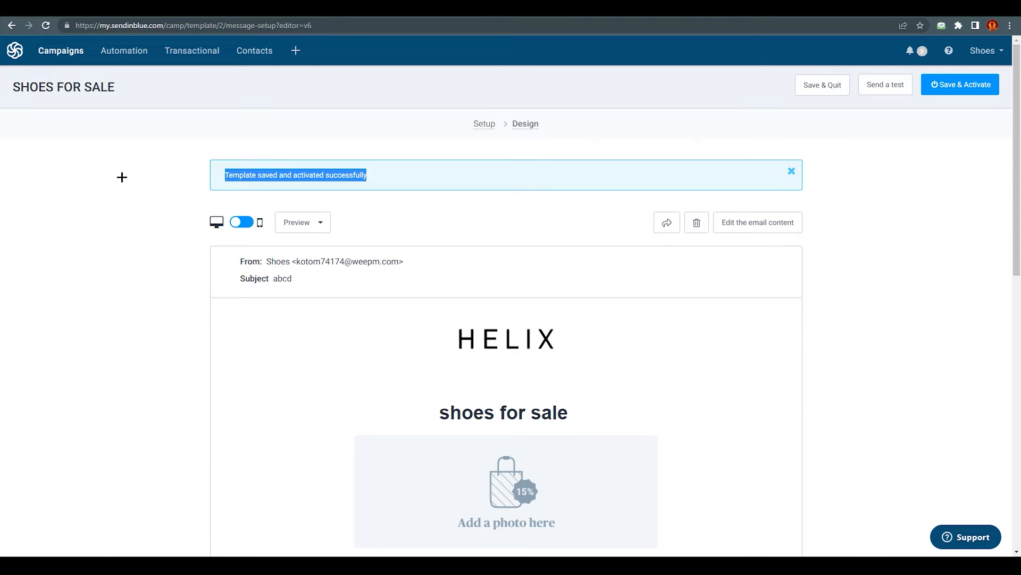
left_click(121, 53)
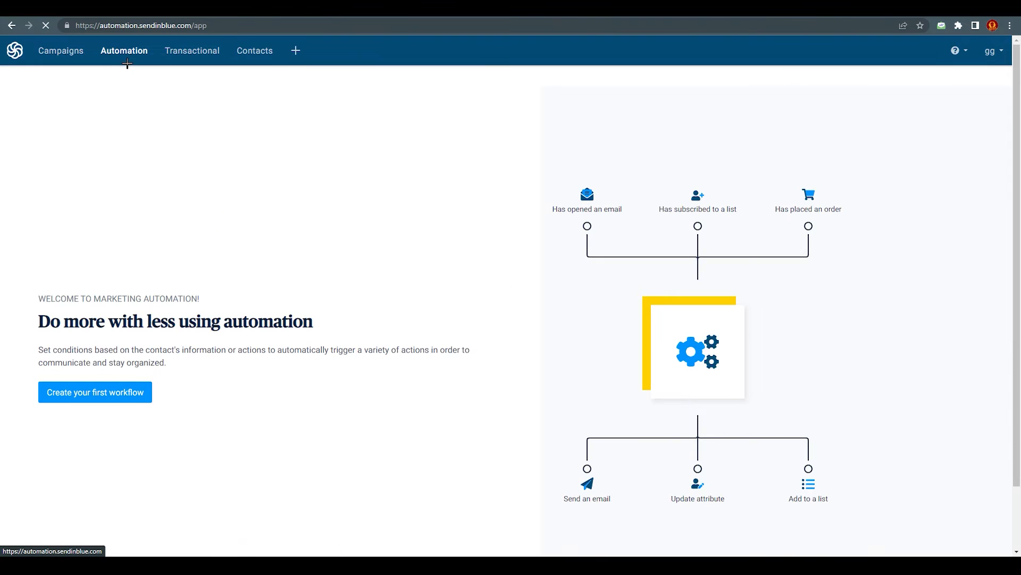
Browse workflow templates under Improve engagement and Build relationships, ending on Most Popular
left_click(107, 394)
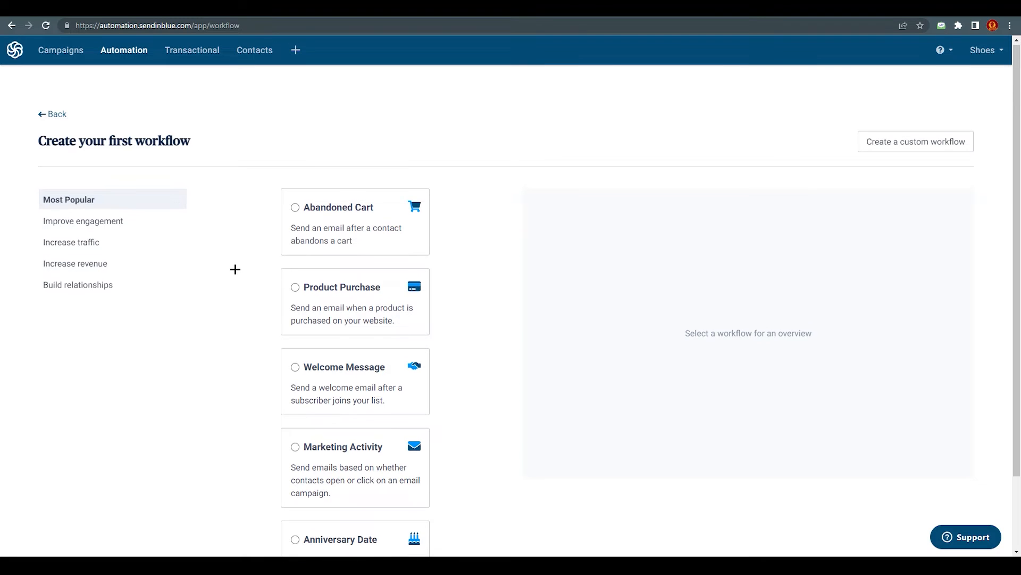
scroll(235, 270, "down", 2)
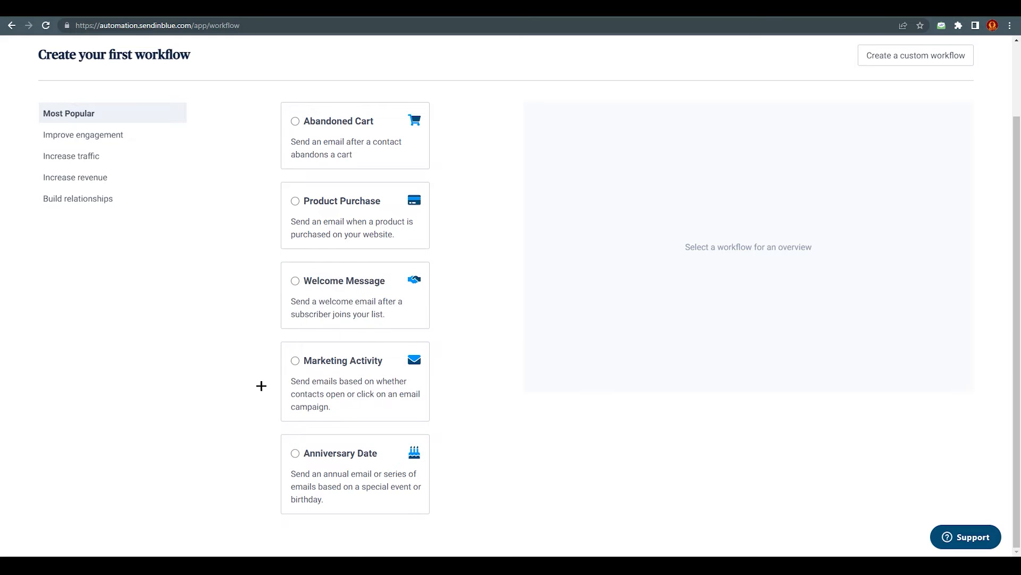
scroll(269, 385, "up", 2)
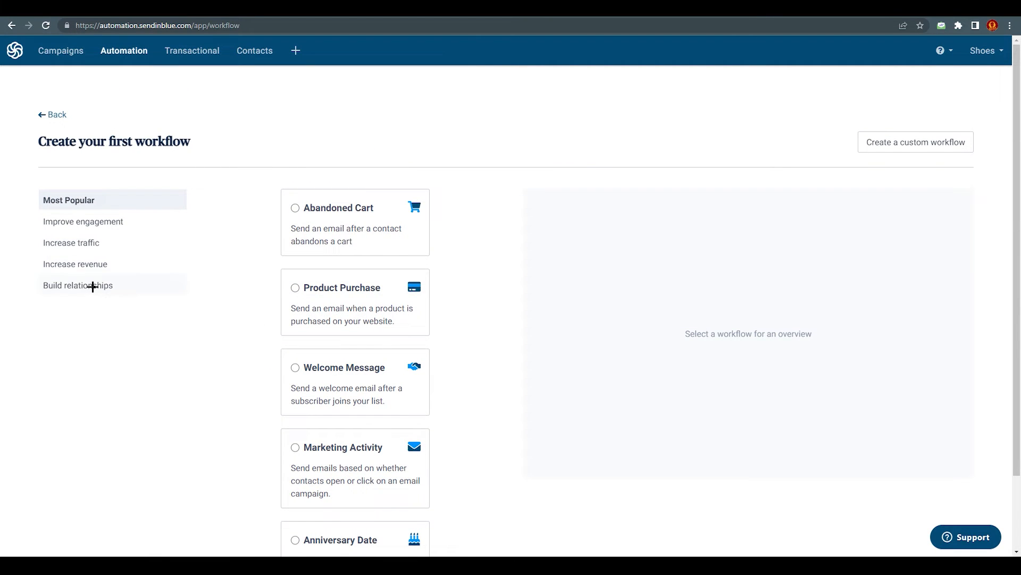
left_click(94, 239)
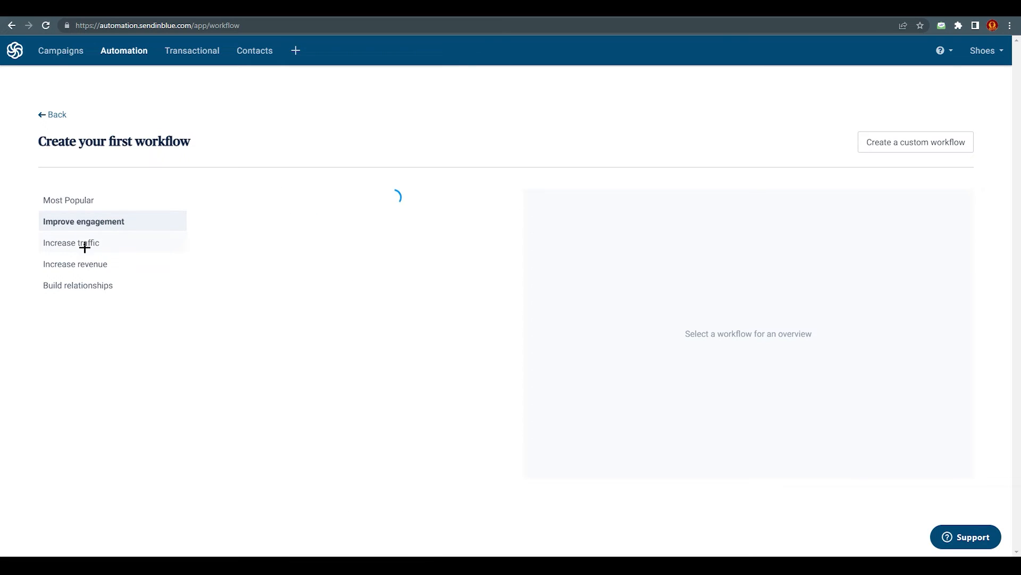
left_click(87, 264)
left_click(85, 286)
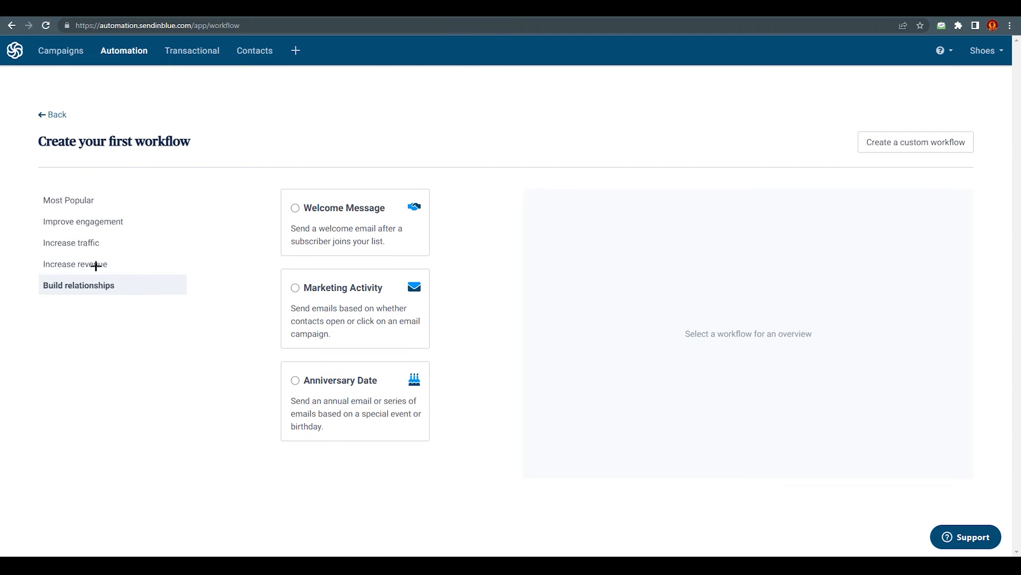
left_click(64, 203)
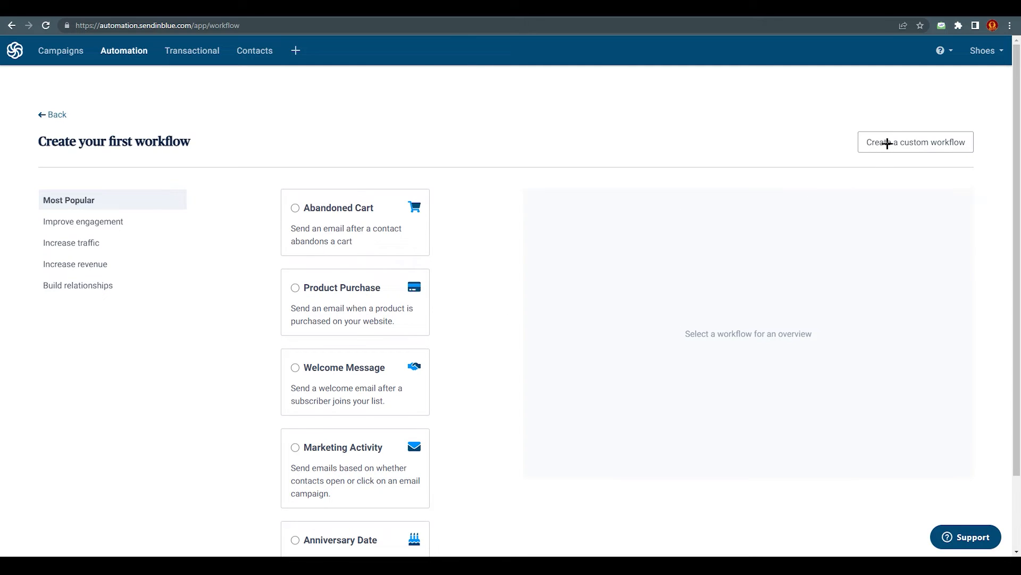
Create a custom workflow named 'shoes' and open it in the editor
left_click(914, 141)
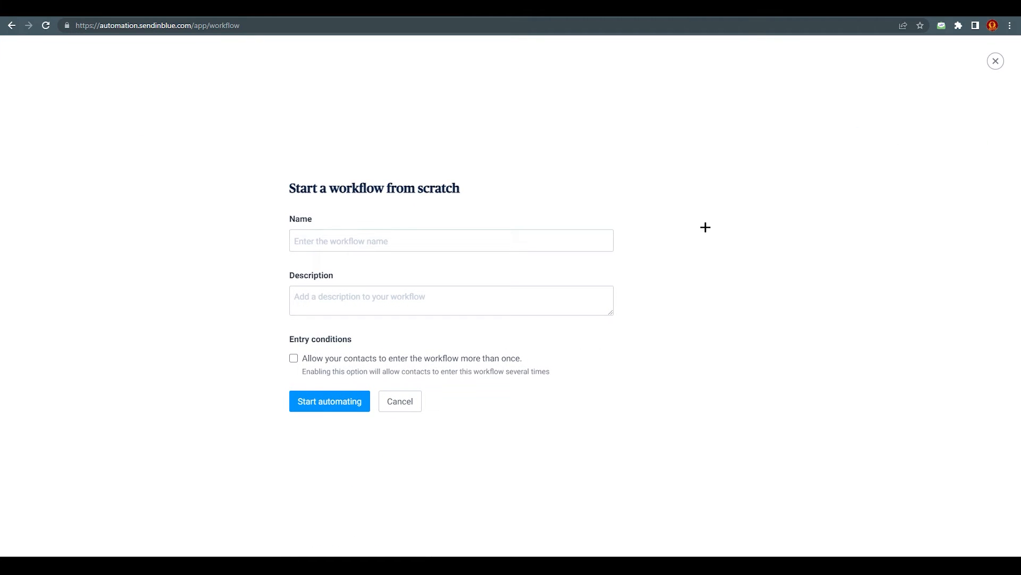
left_click(315, 240)
type("shoes")
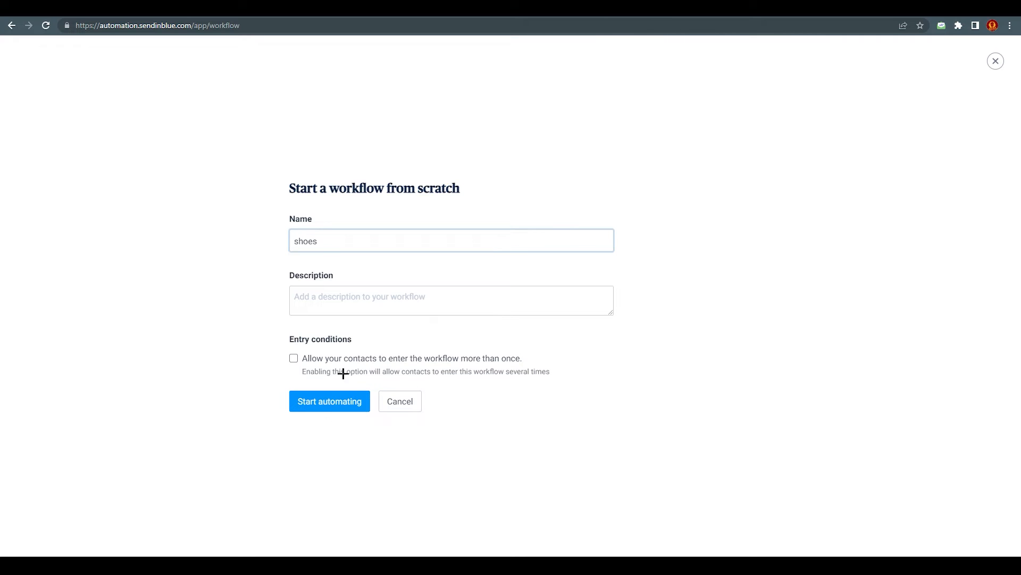
left_click(340, 404)
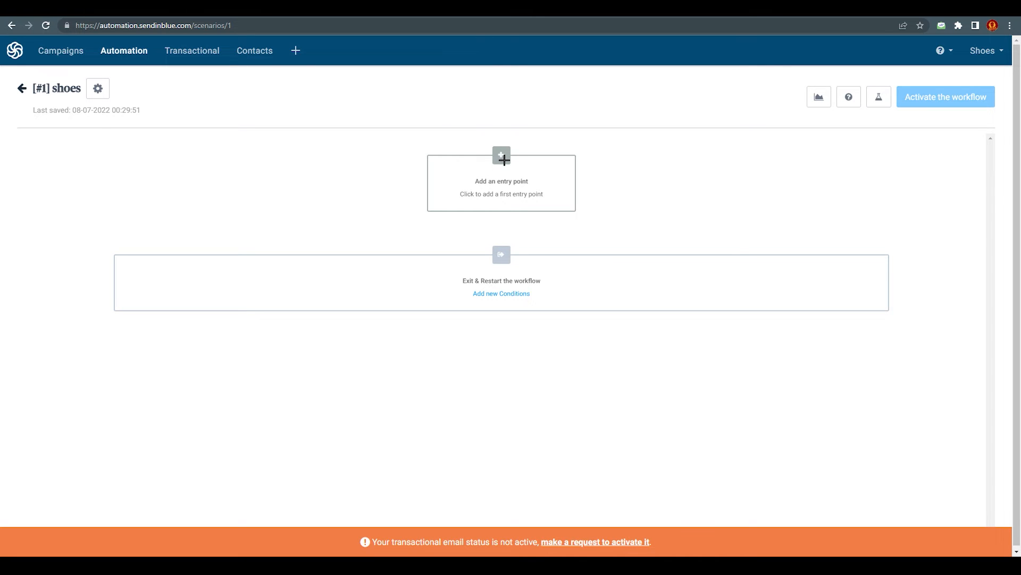
Choose form submission as the entry point and create a new form saving to Your first list
left_click(503, 157)
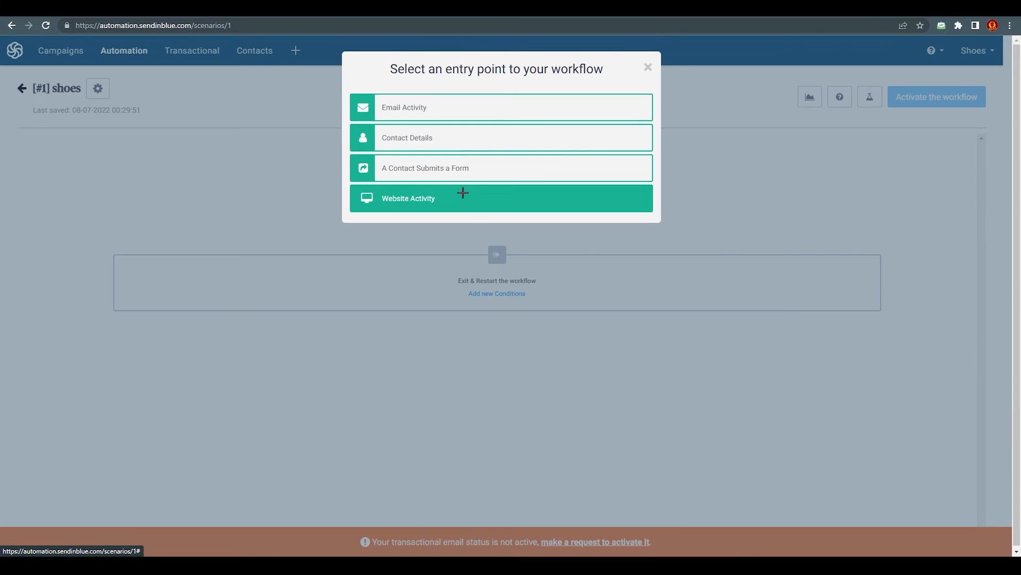
left_click(439, 169)
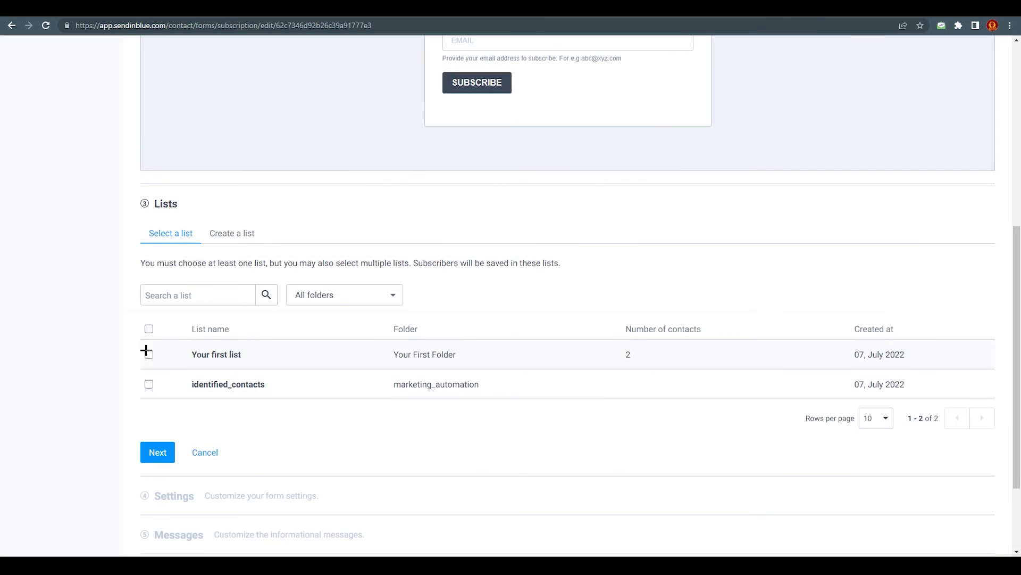
left_click(149, 354)
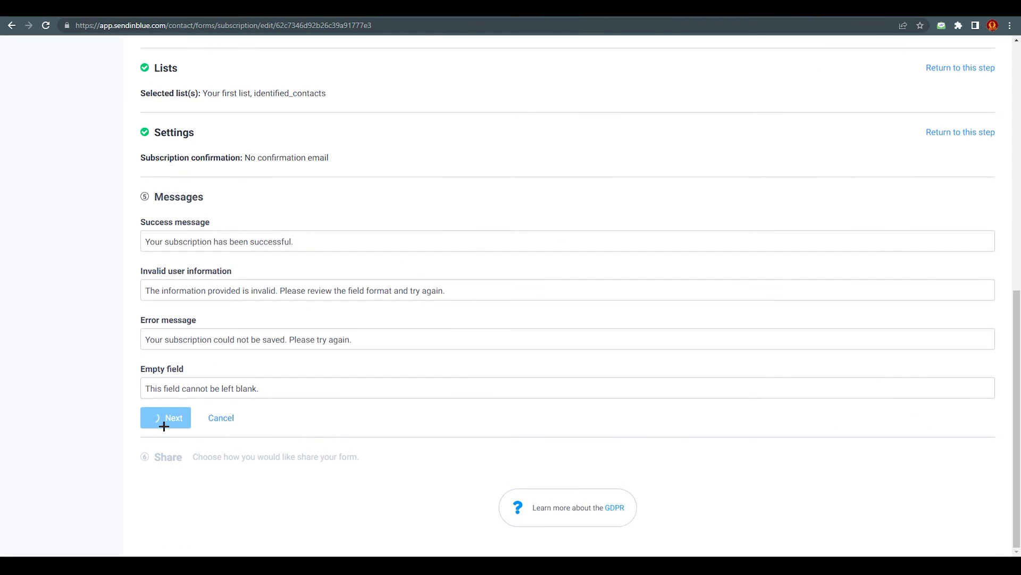
left_click(166, 417)
left_click(141, 460)
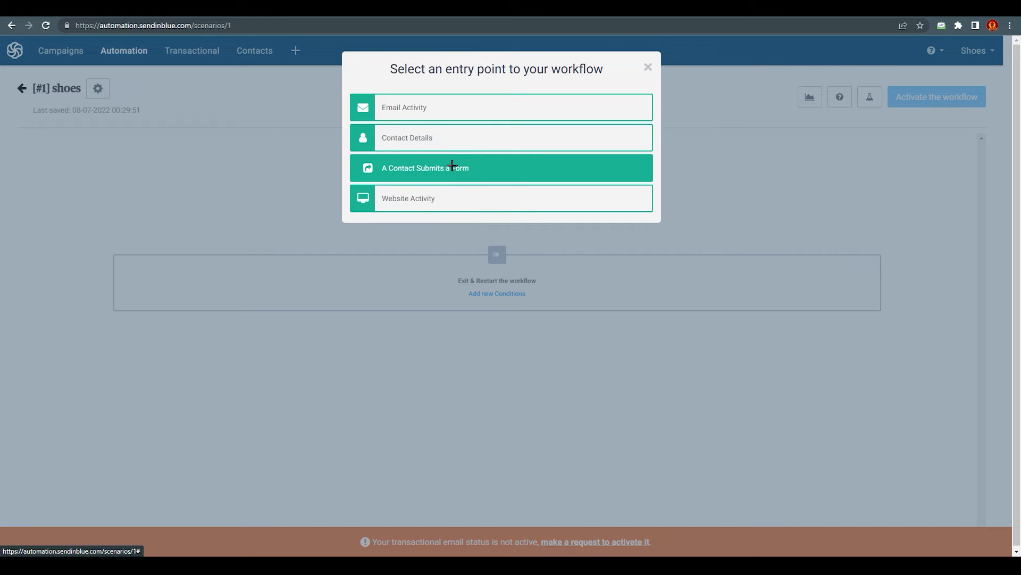
Set NEW FORM FOR TUTORIAL SHOES as the trigger form and confirm the entry point
left_click(431, 172)
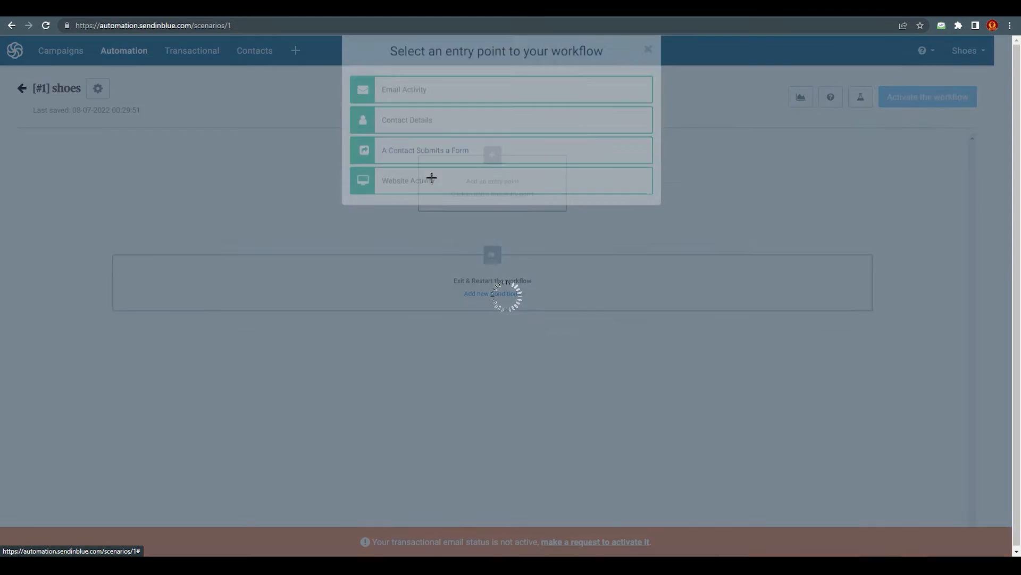
left_click(519, 154)
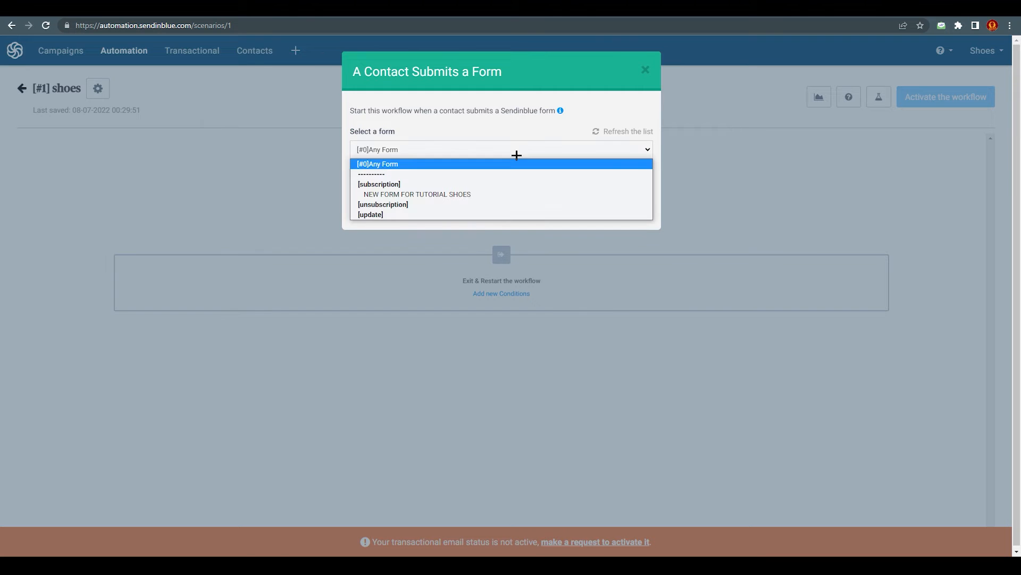
left_click(478, 195)
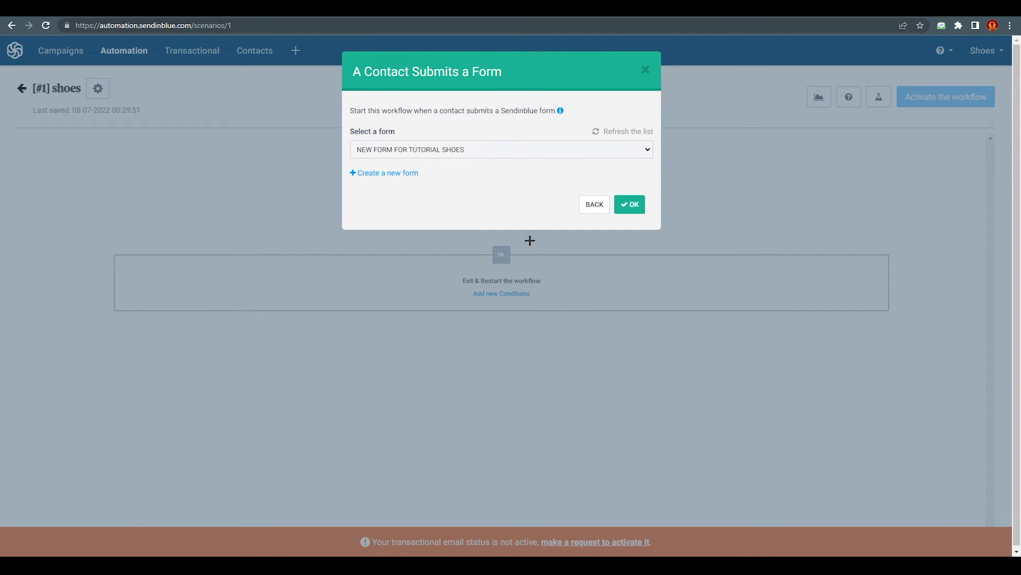
left_click(632, 205)
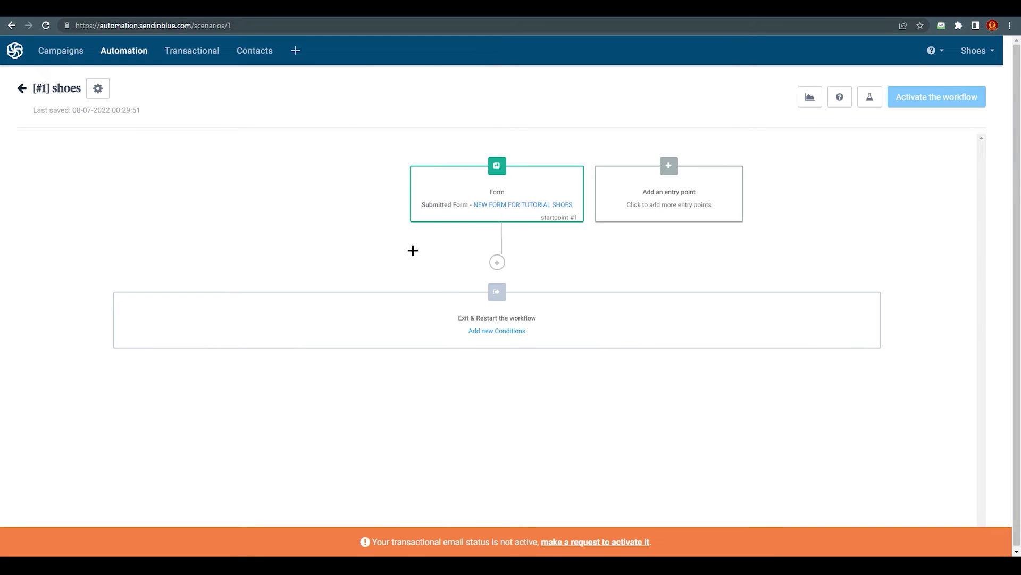
mouse_move(477, 189)
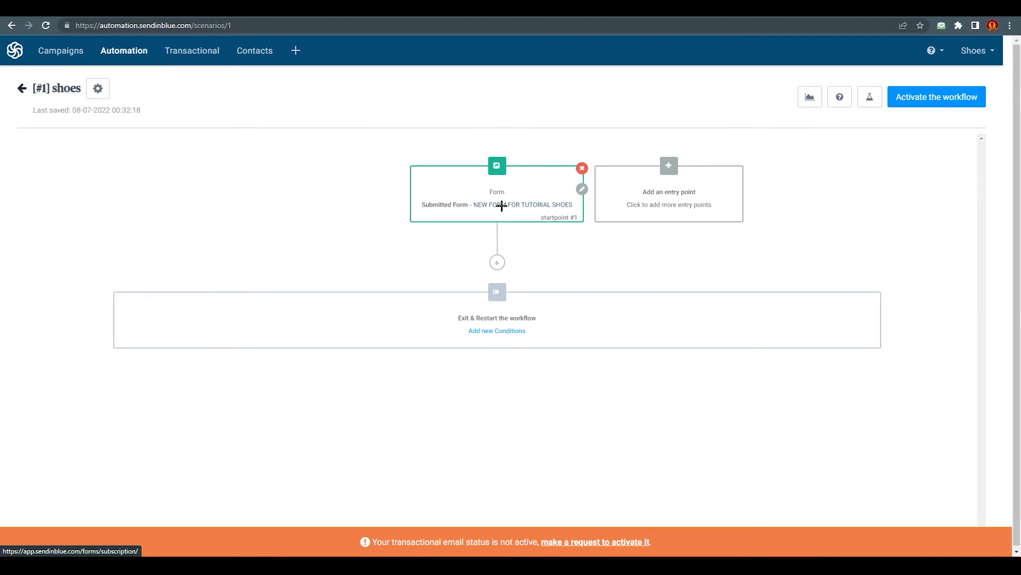
Add a Send Email step using template [#2] SHOES FOR SALE right after the form trigger
left_click(497, 262)
scroll(452, 468, "down", 2)
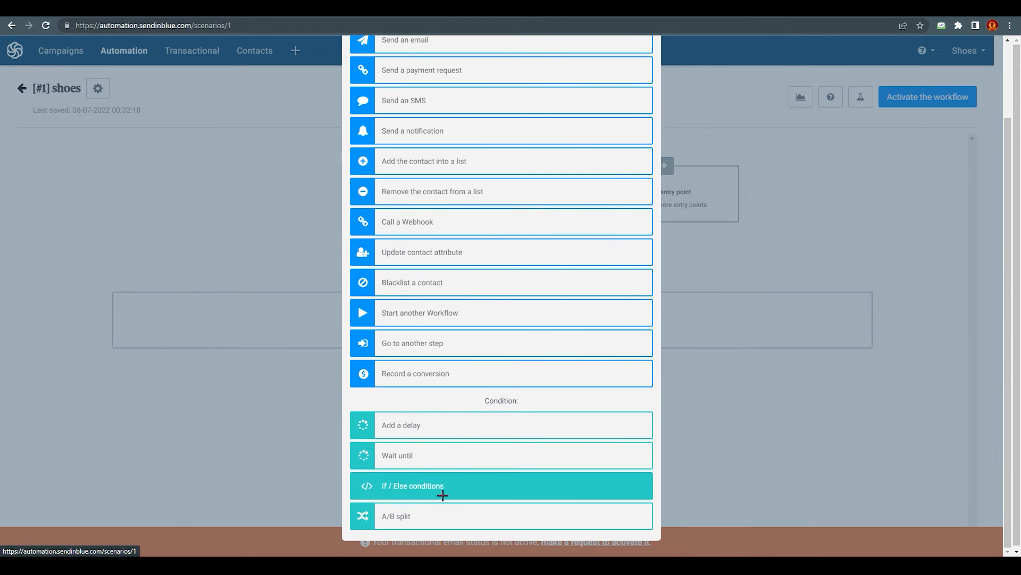
scroll(425, 370, "up", 2)
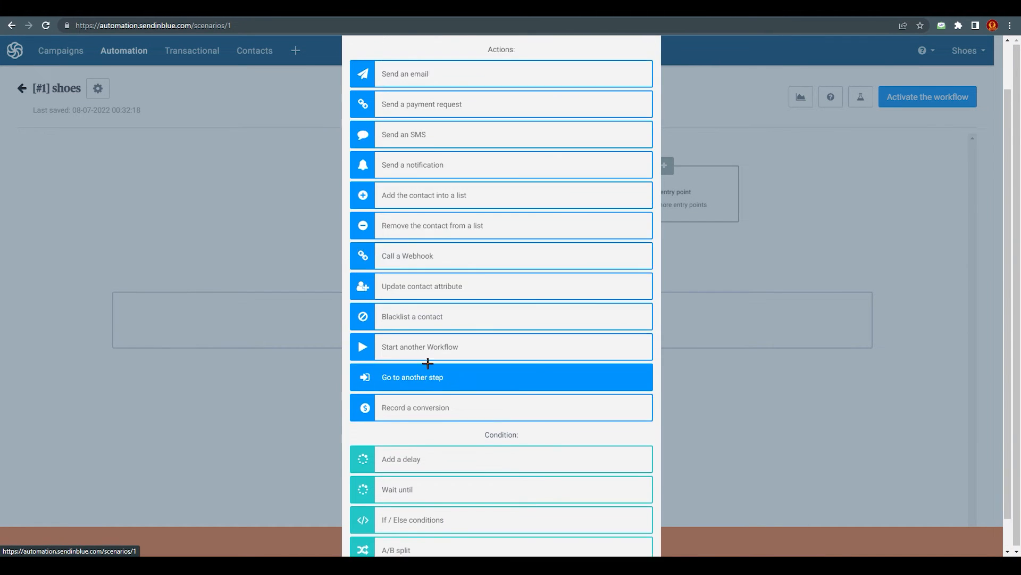
left_click(443, 103)
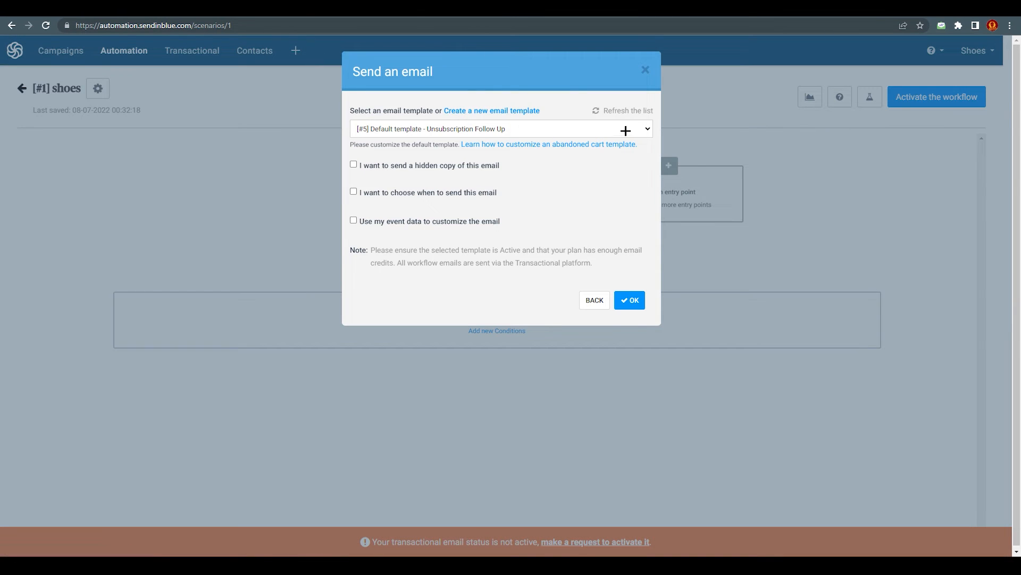
left_click(625, 129)
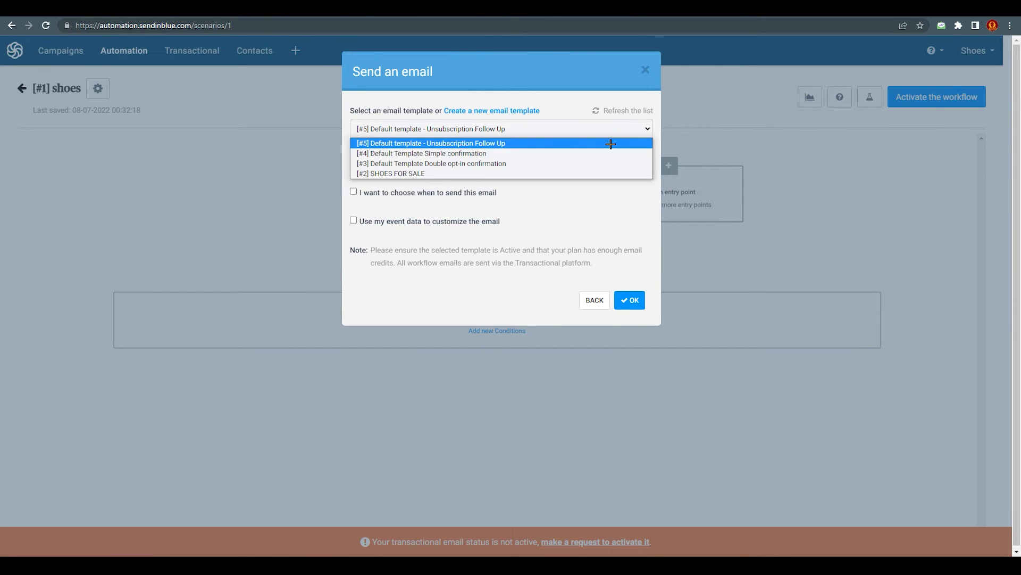
left_click(397, 171)
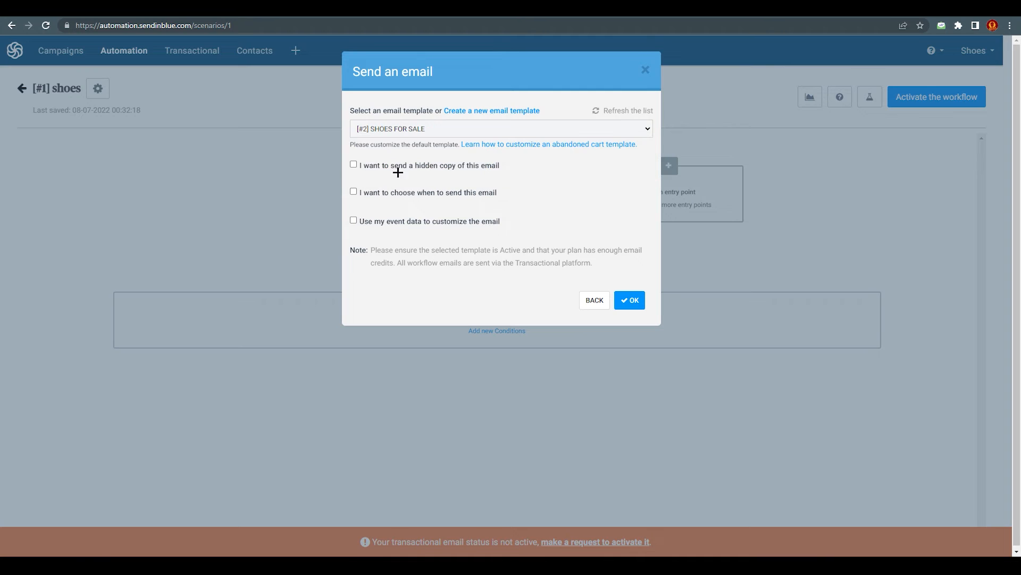
left_click(629, 300)
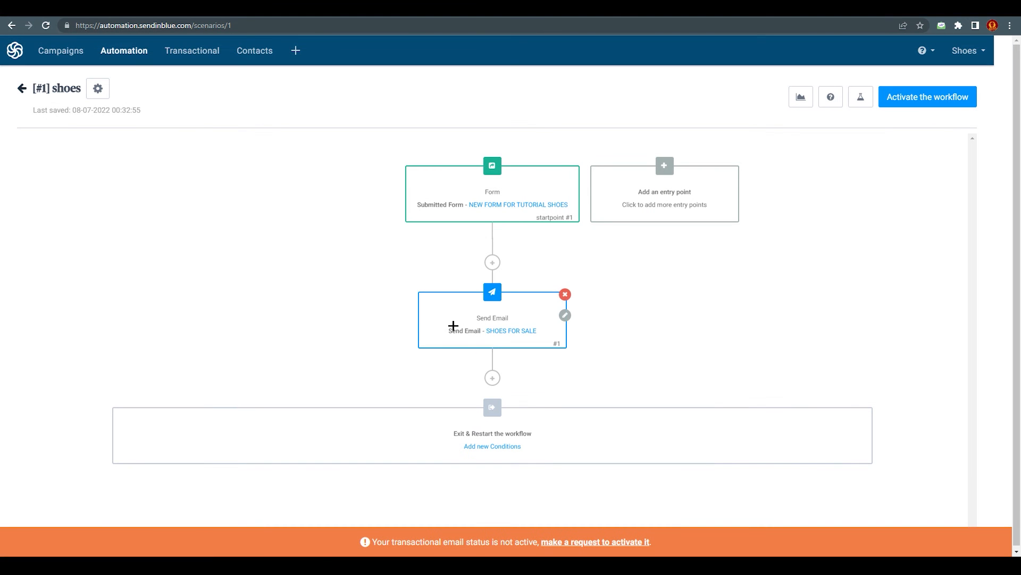
mouse_move(482, 198)
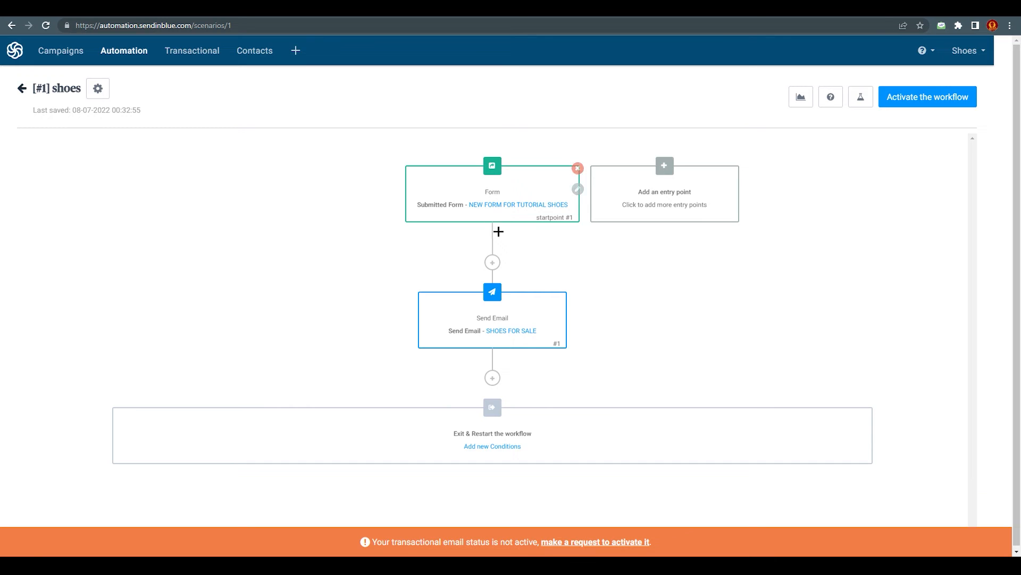
Browse the step types available after the email, closing the list several times without adding one
scroll(510, 230, "down", 1)
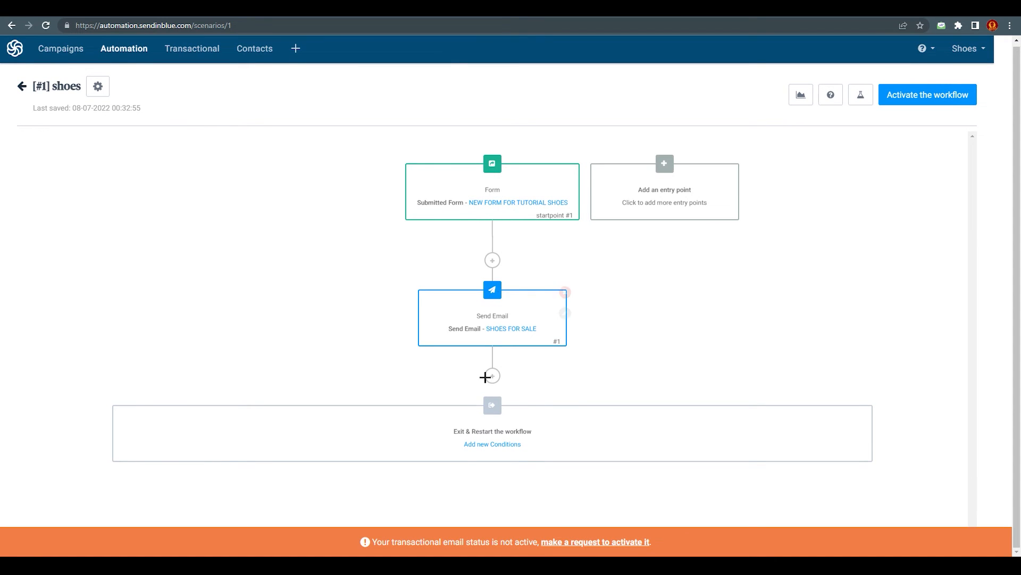
left_click(493, 262)
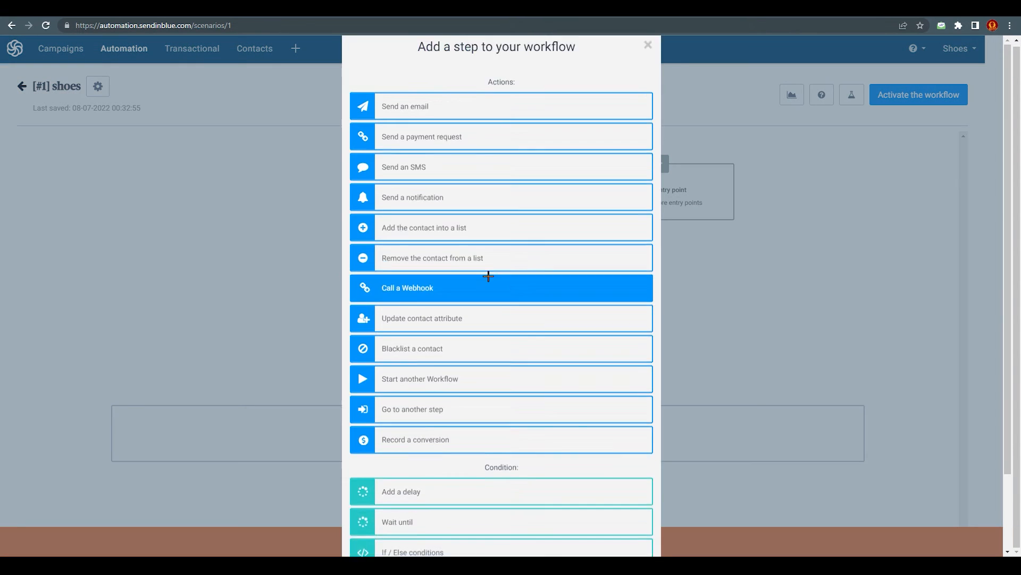
scroll(447, 219, "down", 2)
scroll(404, 189, "up", 1)
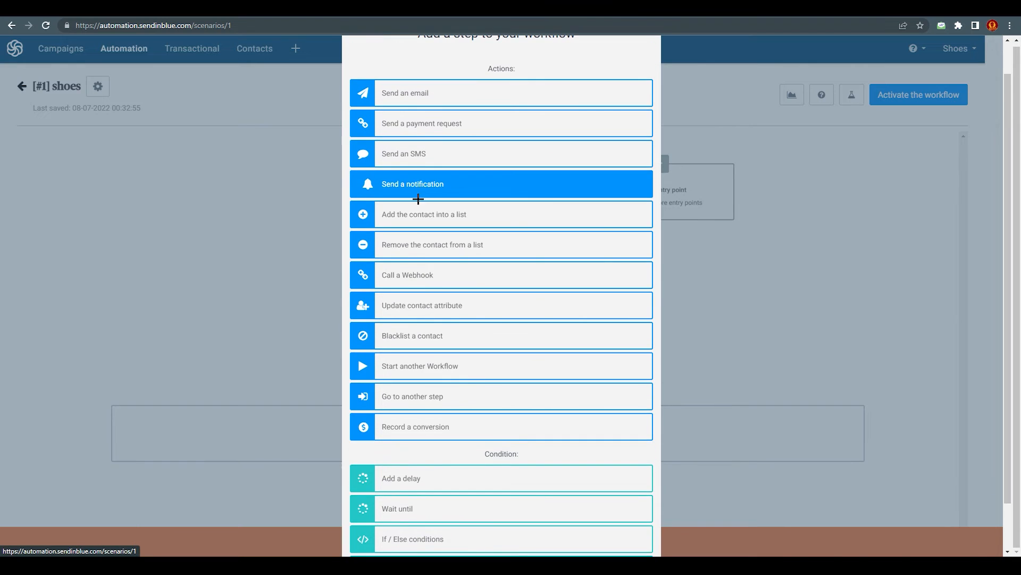
scroll(410, 229, "down", 1)
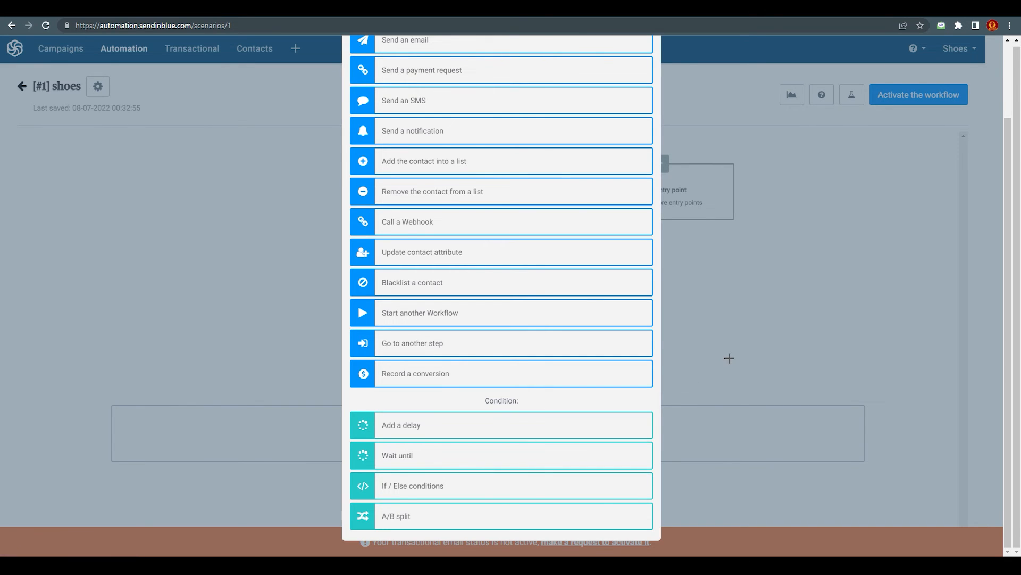
left_click(666, 365)
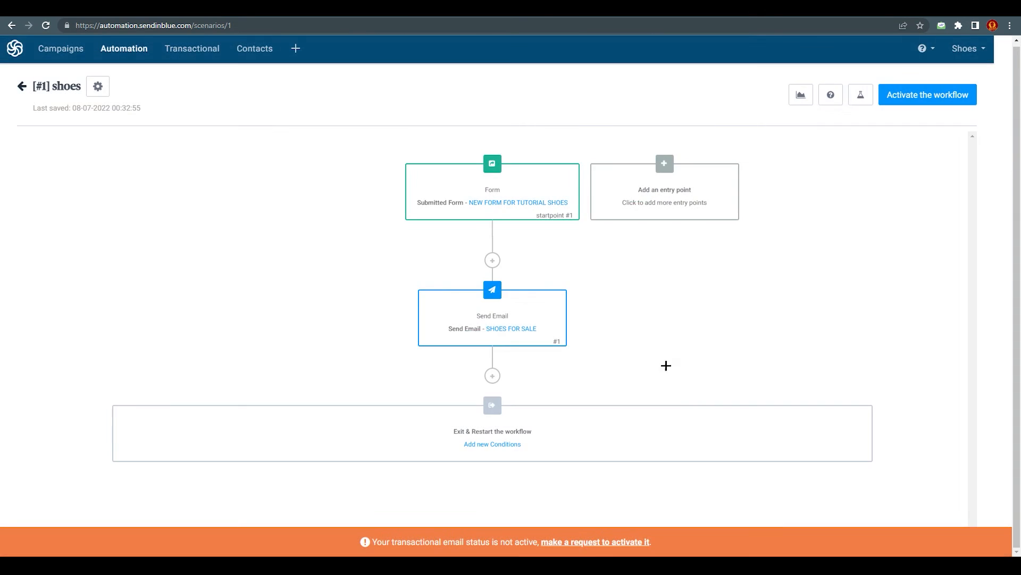
left_click(491, 378)
scroll(493, 394, "down", 3)
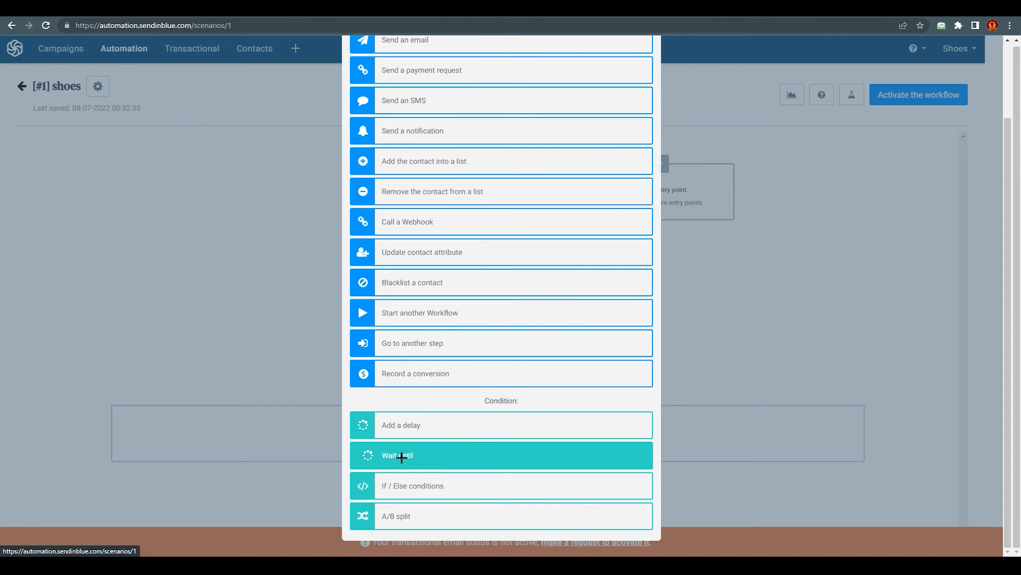
left_click(825, 356)
left_click(492, 376)
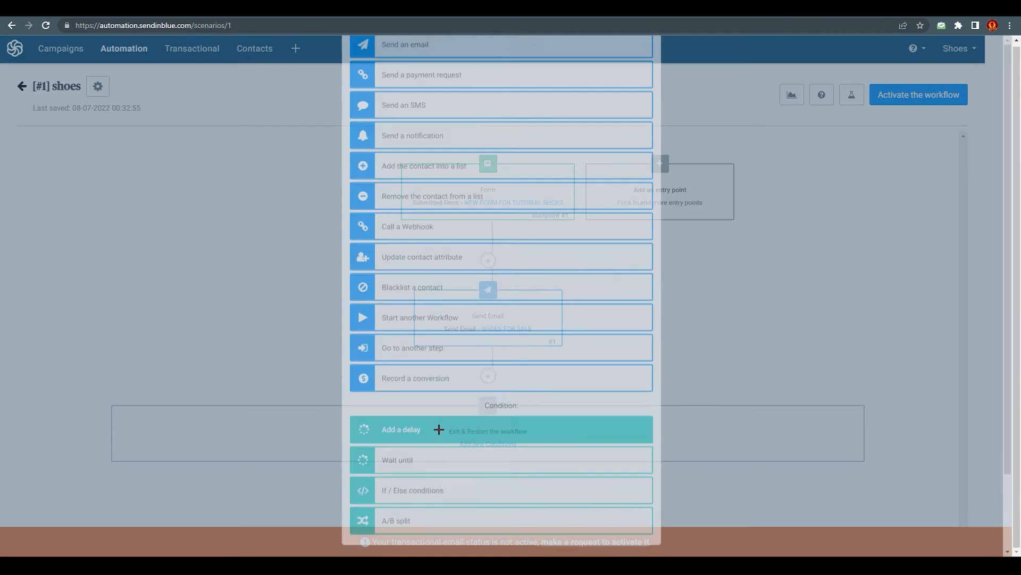
scroll(424, 503, "down", 2)
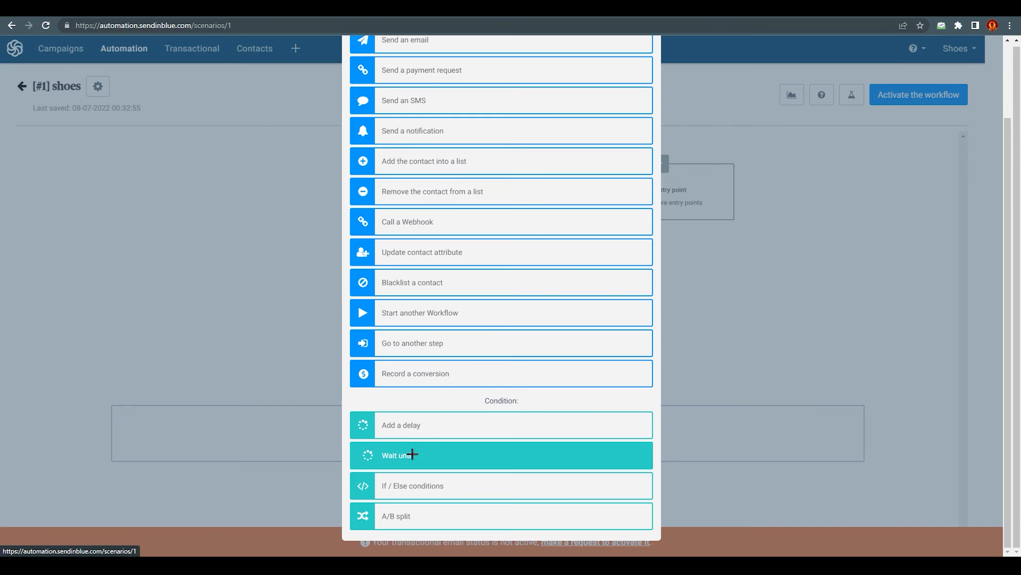
left_click(814, 309)
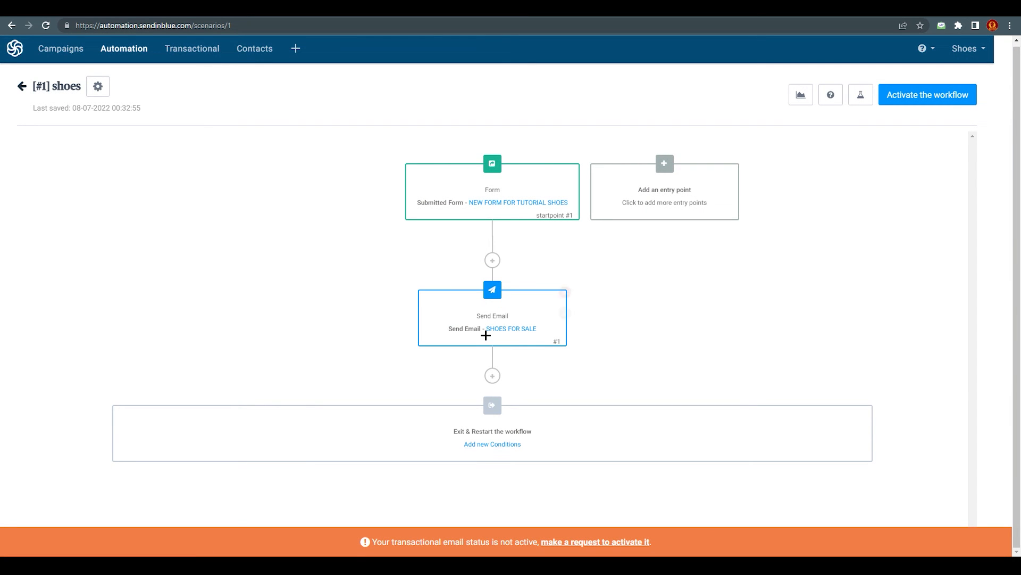
left_click(490, 382)
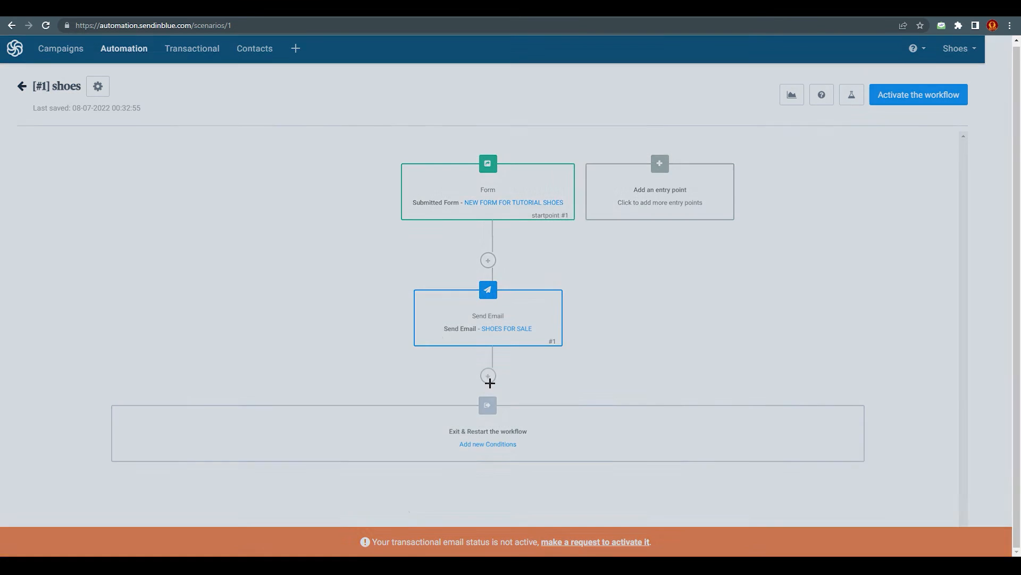
scroll(447, 433, "down", 3)
Add a delay step of 1 day(s) after the SHOES FOR SALE email
left_click(405, 456)
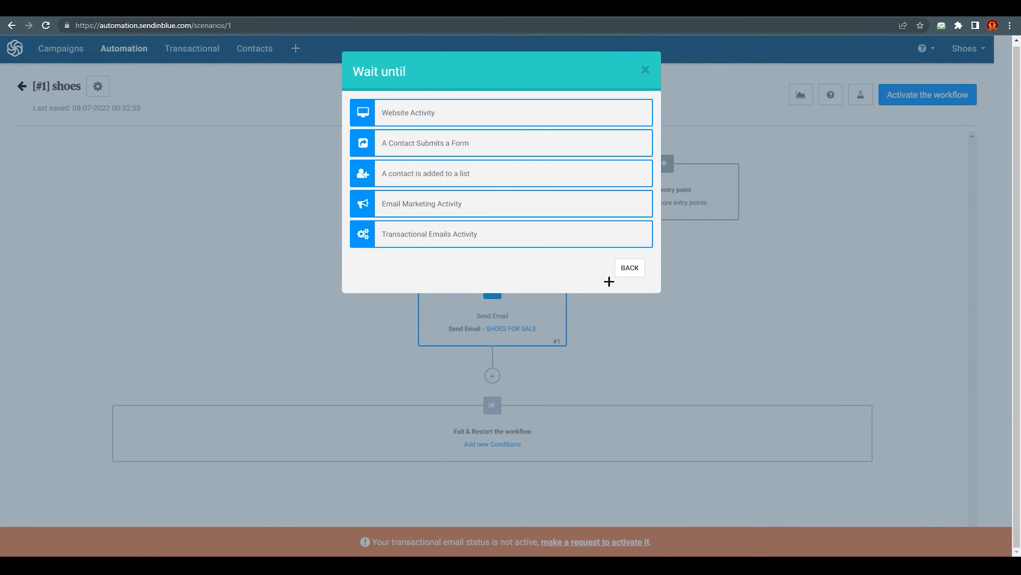
left_click(628, 267)
left_click(413, 499)
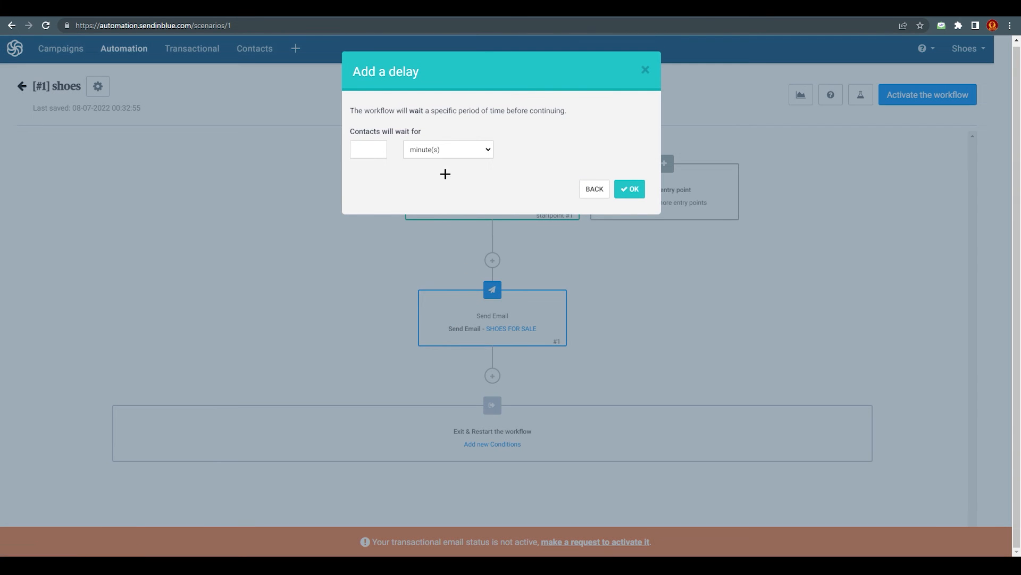
left_click(447, 149)
left_click(426, 183)
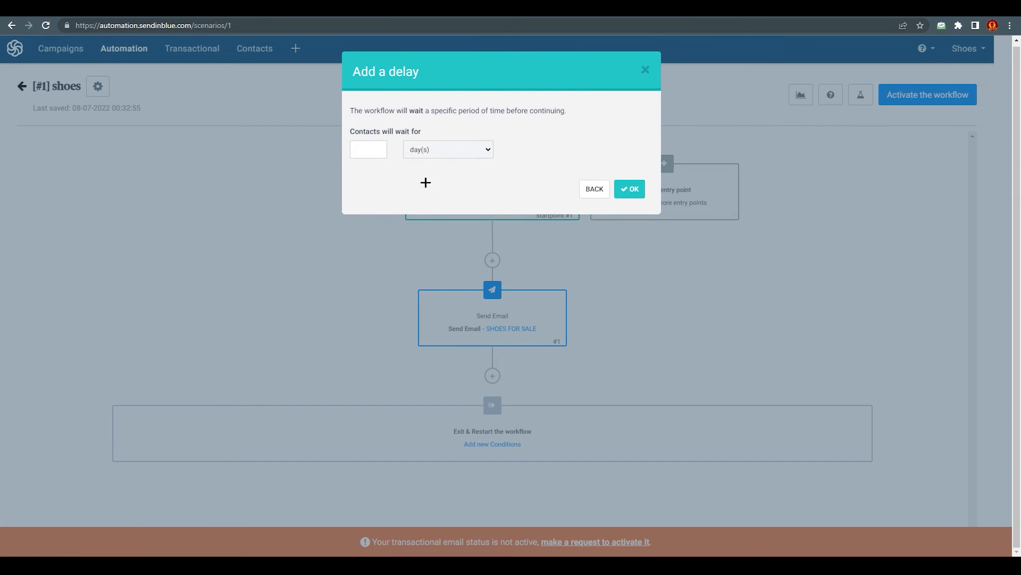
type("1")
left_click(627, 189)
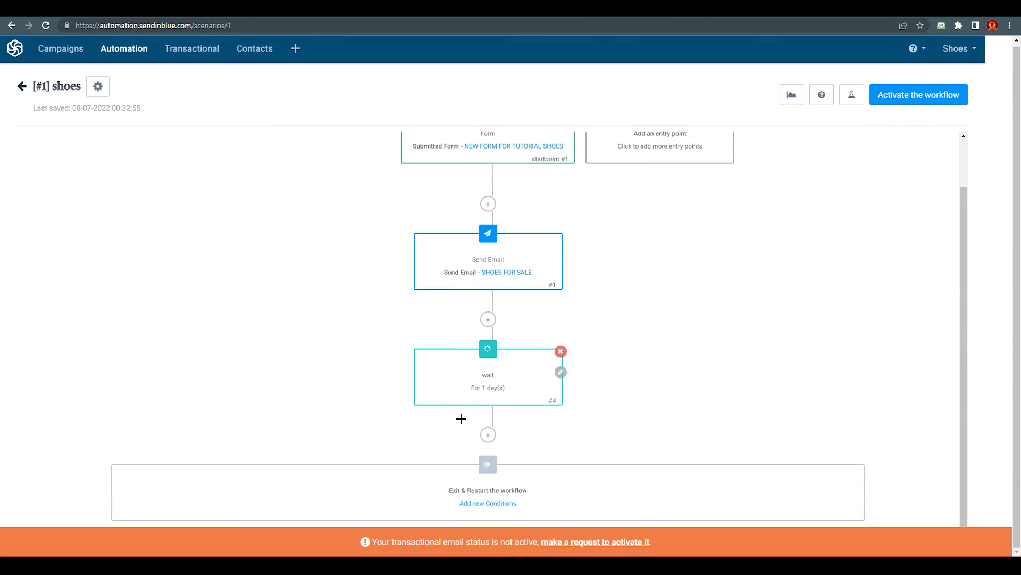
left_click(485, 427)
Add a second Send Email step with template [#2] SHOES FOR SALE after the 1-day wait
left_click(469, 160)
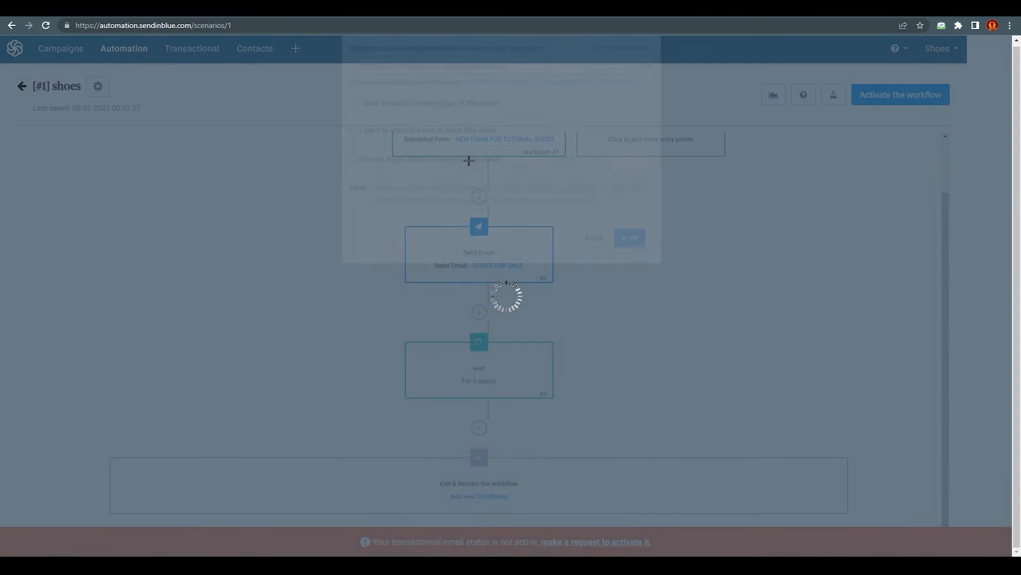
left_click(557, 129)
left_click(497, 162)
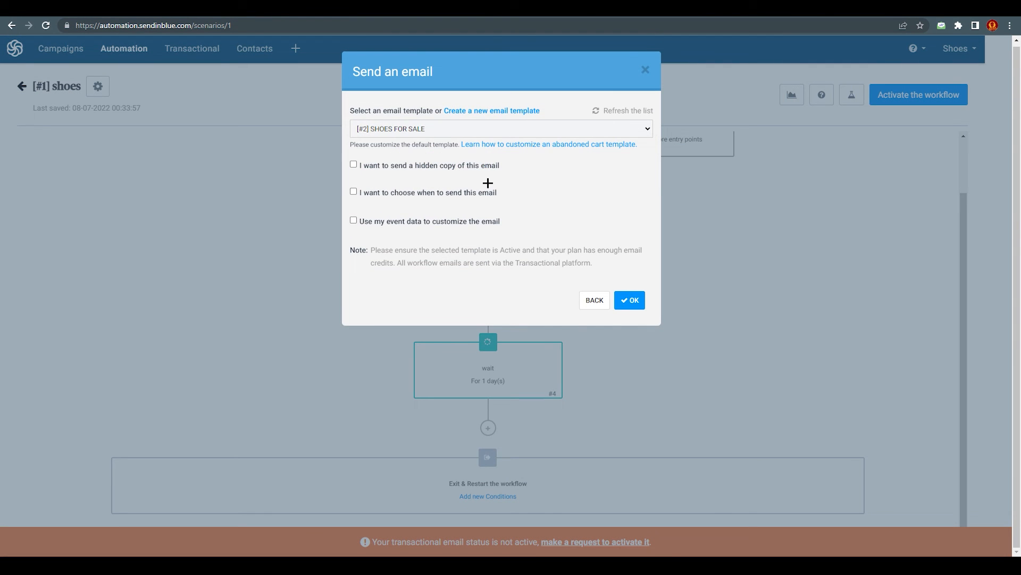
left_click(628, 300)
scroll(647, 301, "up", 3)
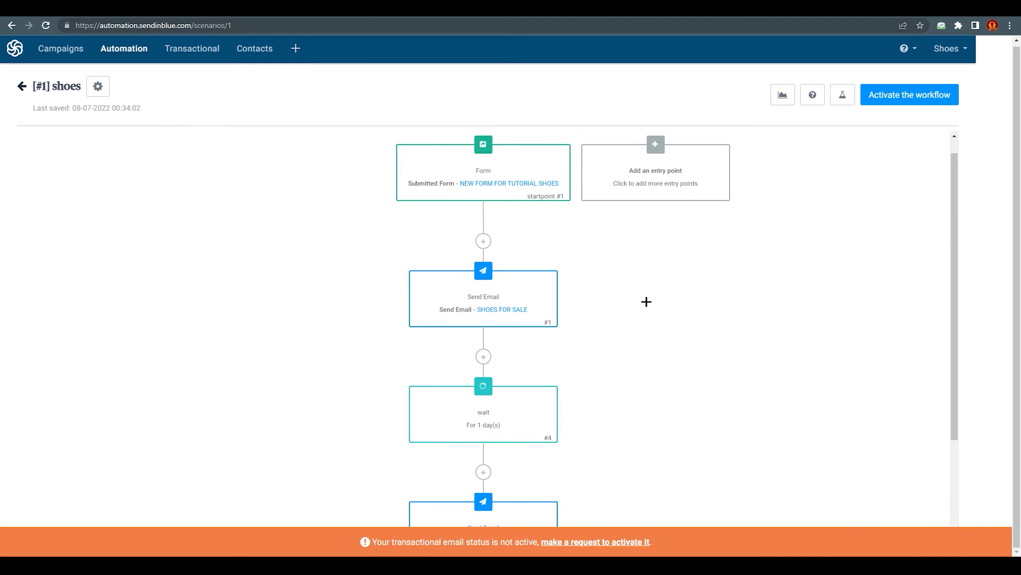
scroll(617, 299, "down", 2)
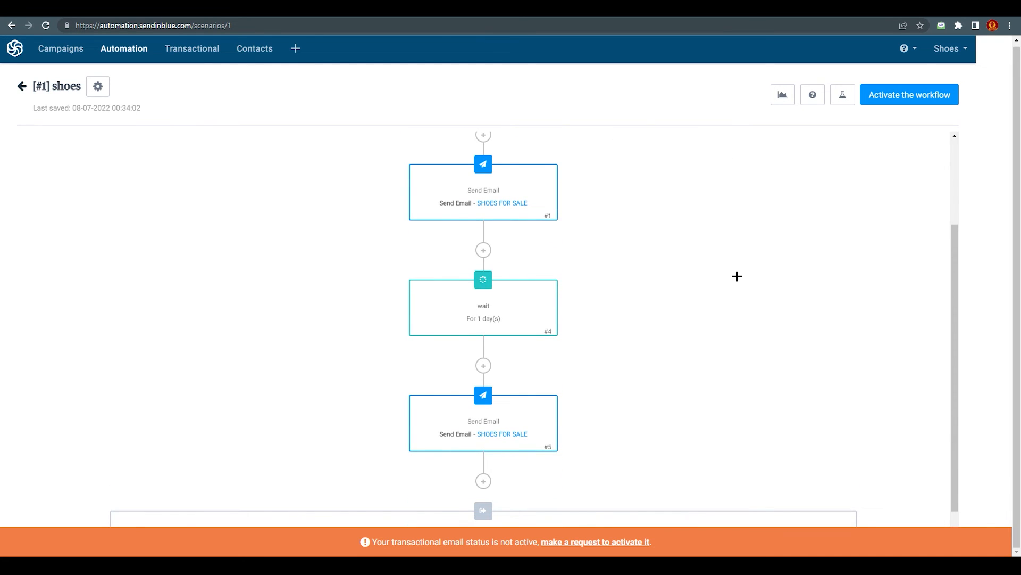
scroll(732, 272, "up", 3)
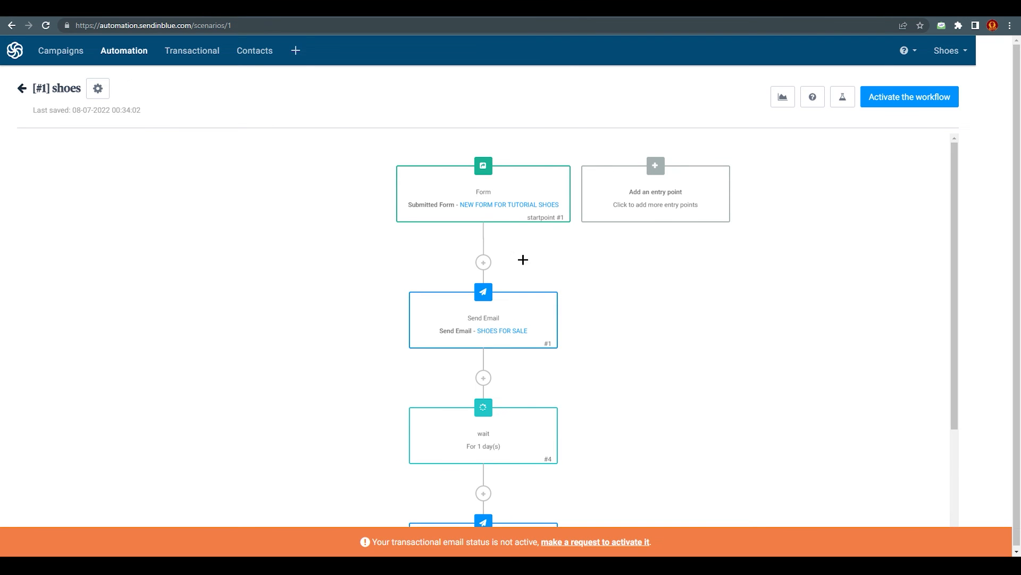
Look over the step types available after the second email, then close the list without adding one
scroll(533, 219, "down", 2)
scroll(500, 372, "down", 1)
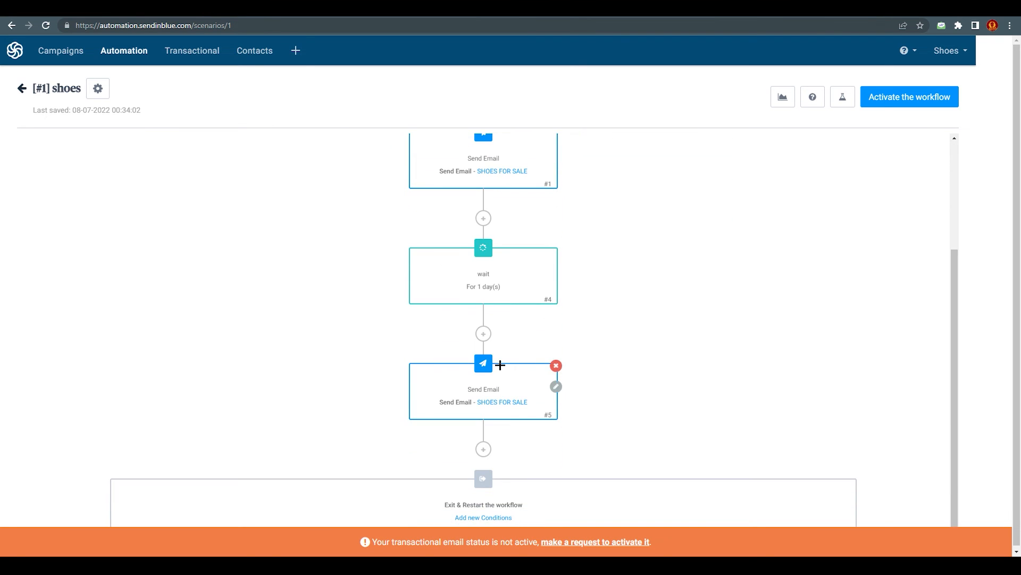
scroll(521, 417, "down", 1)
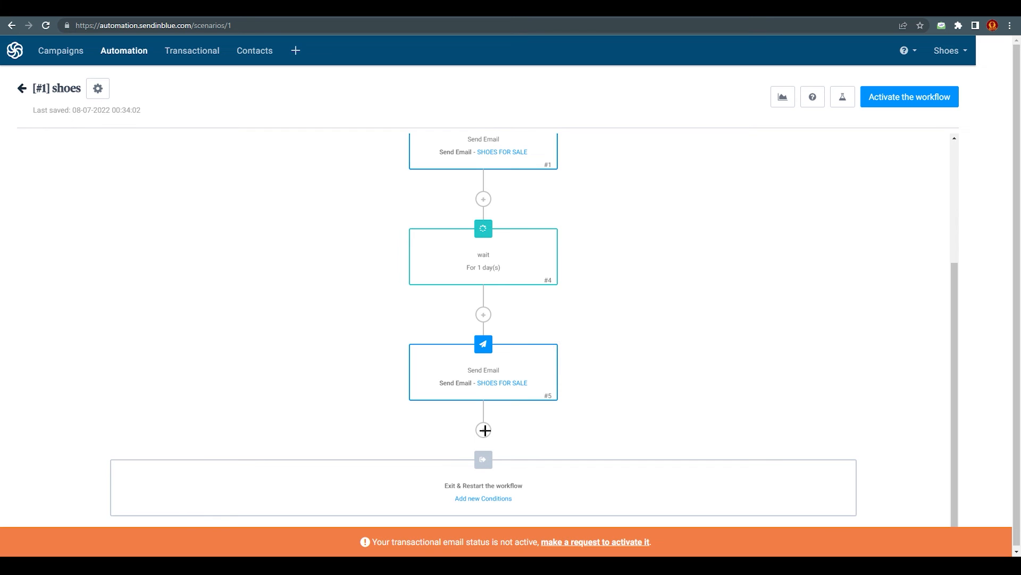
left_click(485, 432)
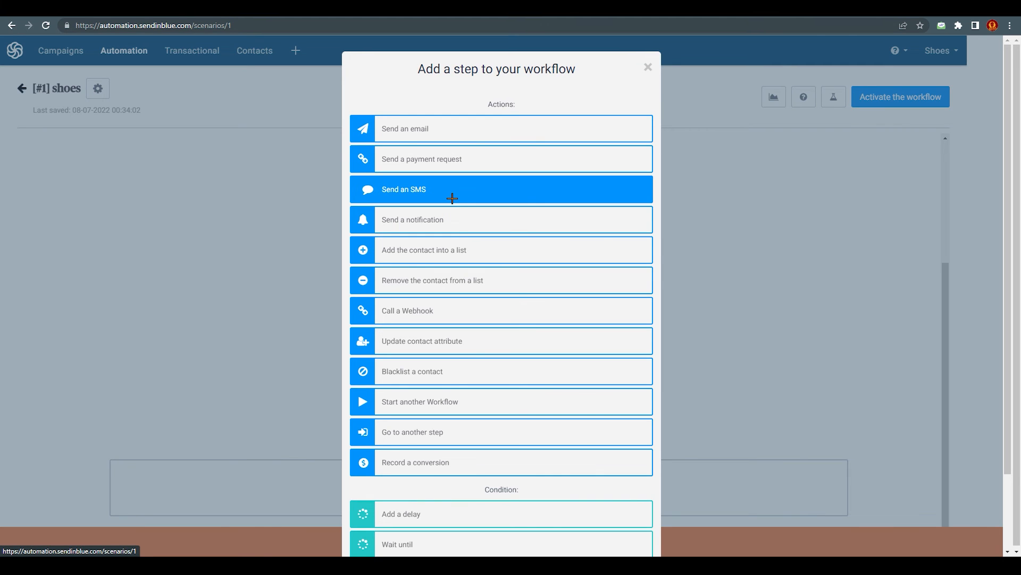
scroll(455, 287, "down", 2)
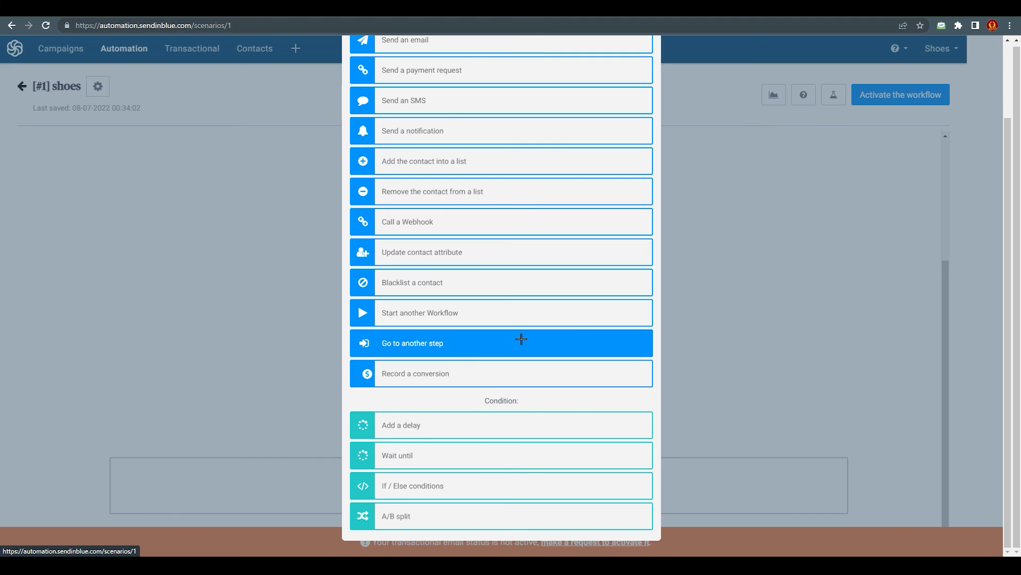
left_click(741, 212)
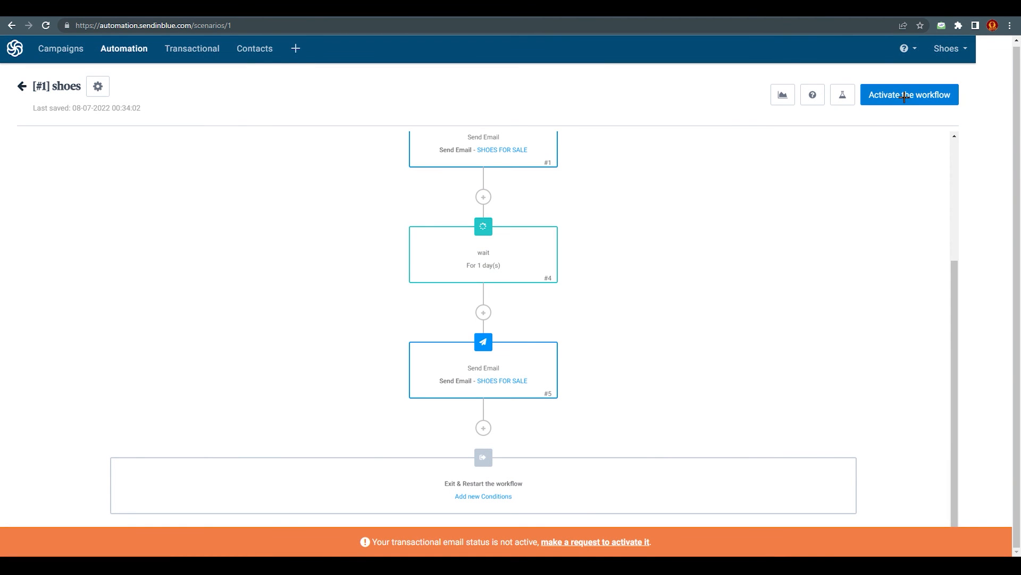
Activate the shoes workflow so its status shows Active
left_click(897, 99)
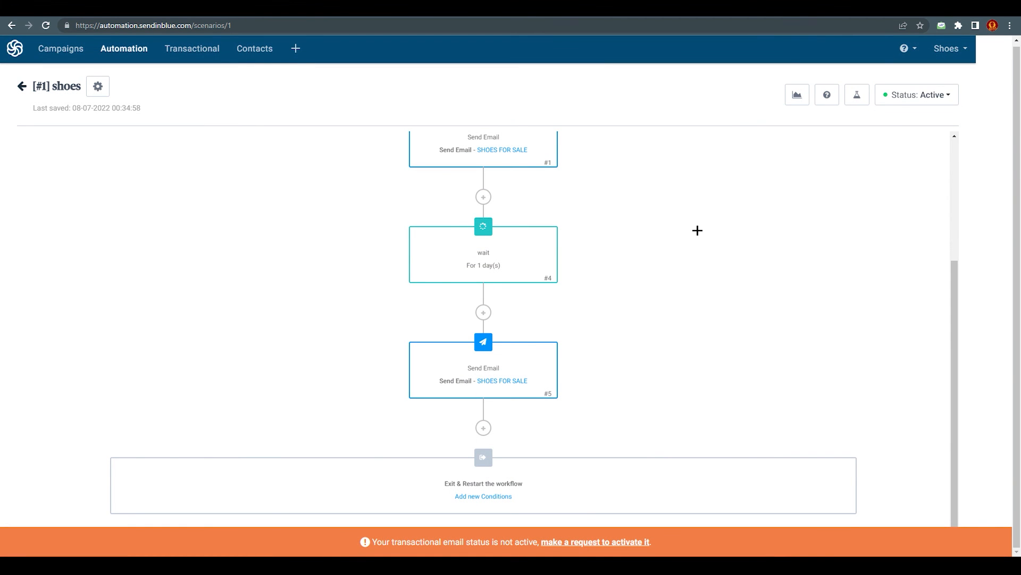
scroll(609, 312, "up", 4)
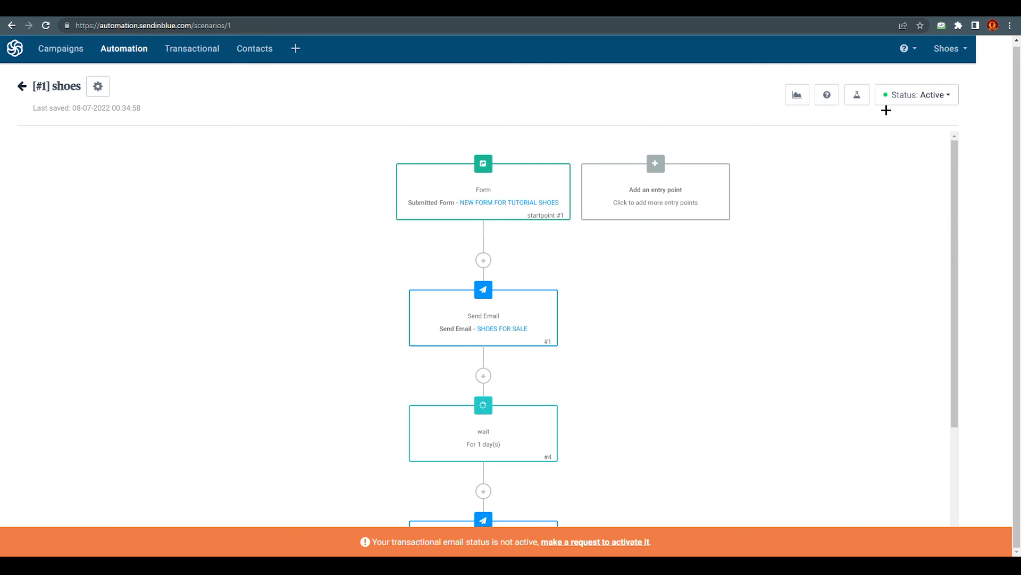